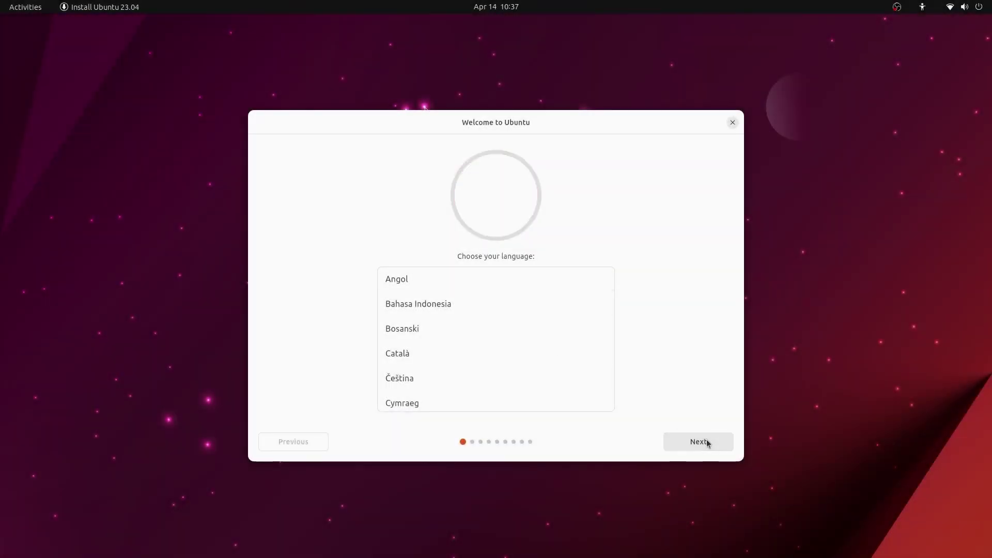
- Accept the installer language and choose the Install Ubuntu option to continue
{"action": "left_click", "coordinate": [305, 443]}
{"action": "left_click", "coordinate": [692, 444]}
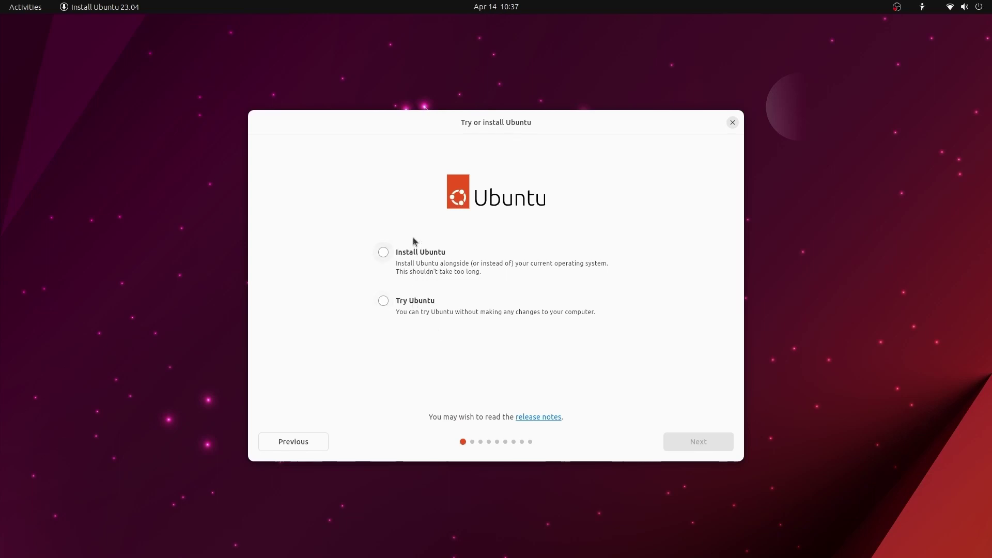
{"action": "left_click", "coordinate": [413, 247]}
{"action": "left_click", "coordinate": [712, 443]}
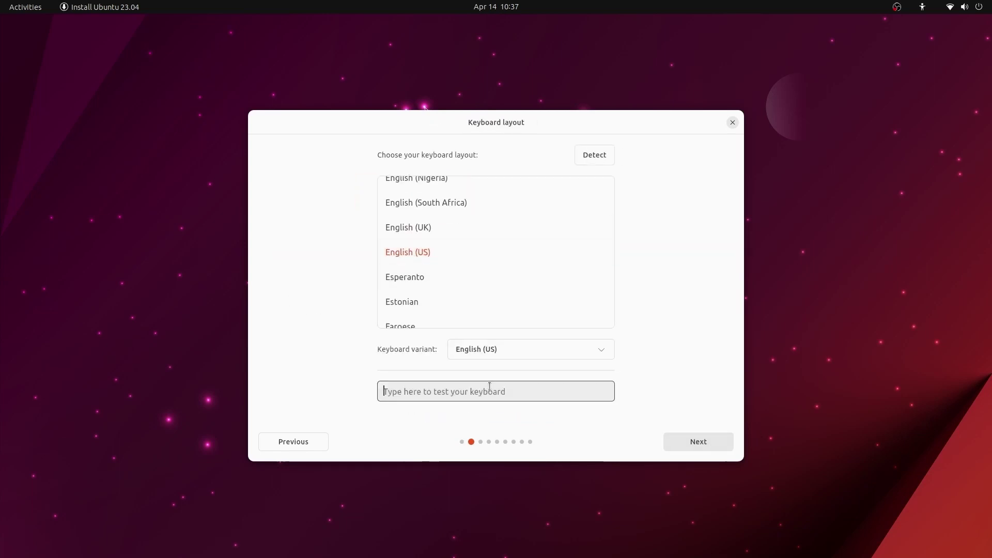
- Test the English (US) keyboard layout with "test", and continue past the layout and network pages using the selected Wi-Fi network
{"action": "type", "text": "test"}
{"action": "left_click", "coordinate": [698, 441]}
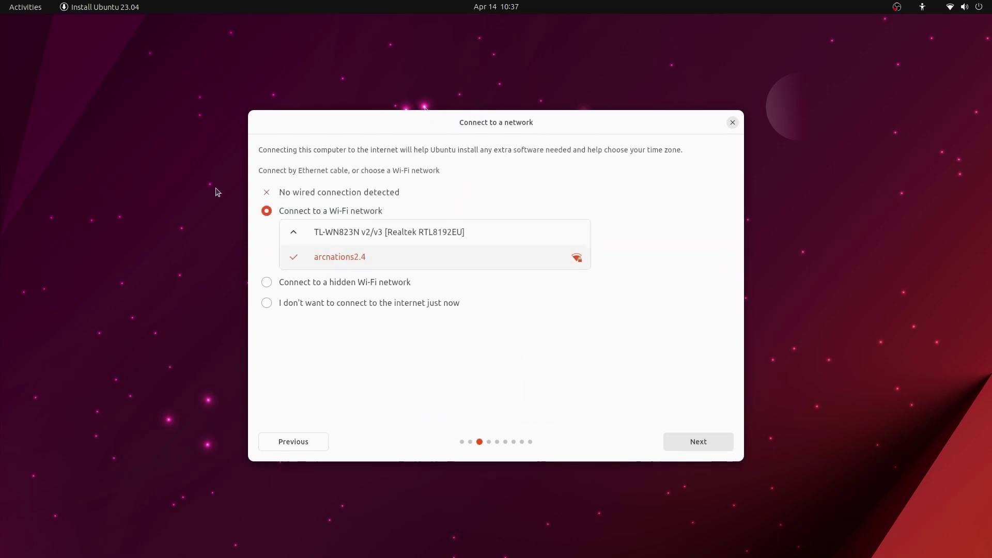
{"action": "left_click", "coordinate": [698, 442]}
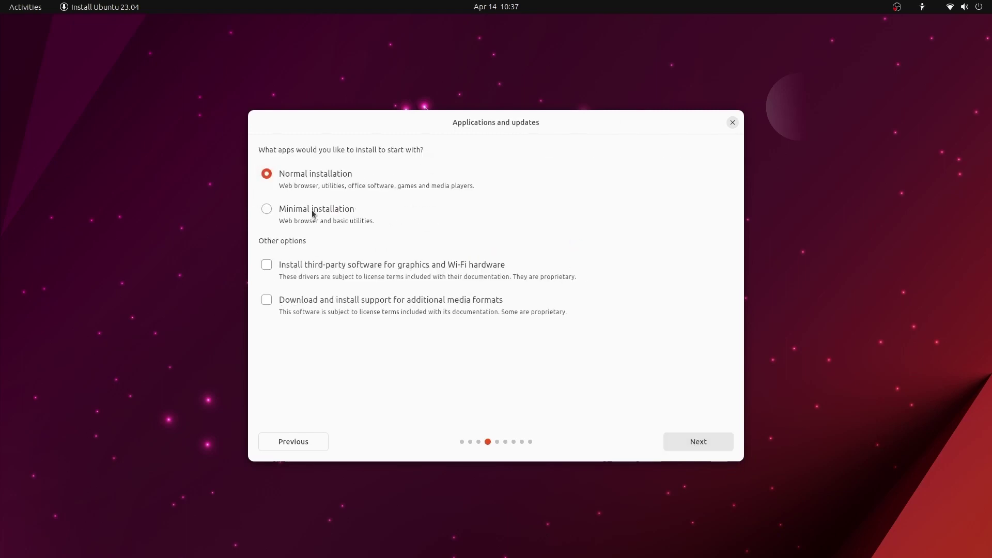
- Toggle the third-party software and additional media format options on and off, and continue with Normal installation
{"action": "left_click", "coordinate": [303, 263]}
{"action": "left_click", "coordinate": [302, 262]}
{"action": "left_click", "coordinate": [298, 299]}
{"action": "left_click", "coordinate": [299, 300]}
{"action": "left_click", "coordinate": [701, 439]}
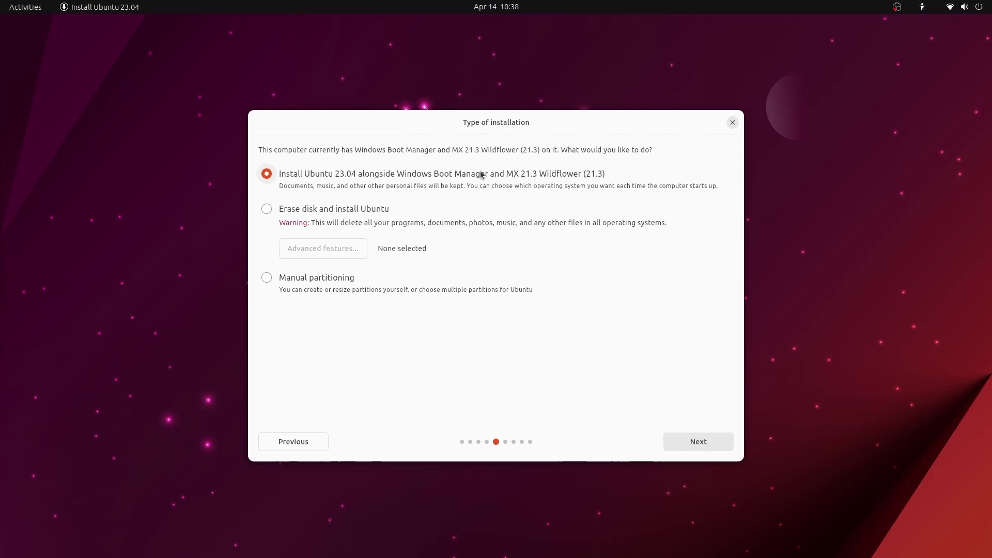
- Select Erase disk and install Ubuntu, and check its advanced features without changing them
{"action": "left_click", "coordinate": [342, 212]}
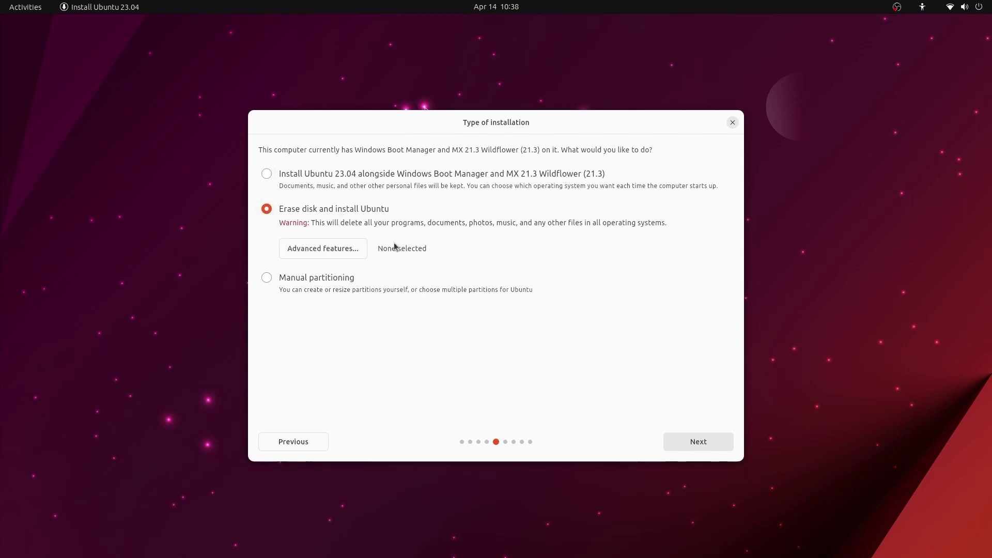
{"action": "left_click", "coordinate": [336, 249]}
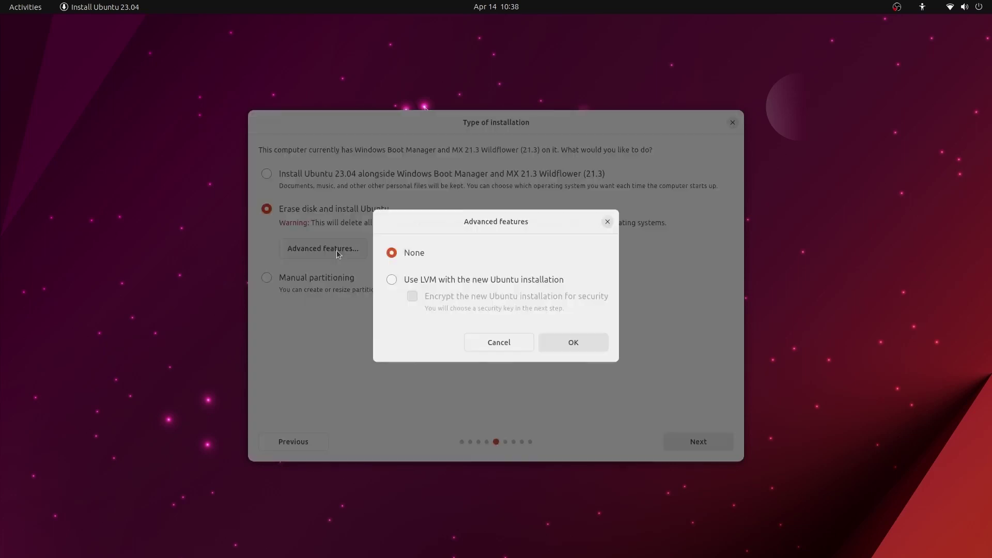
{"action": "left_click", "coordinate": [608, 222]}
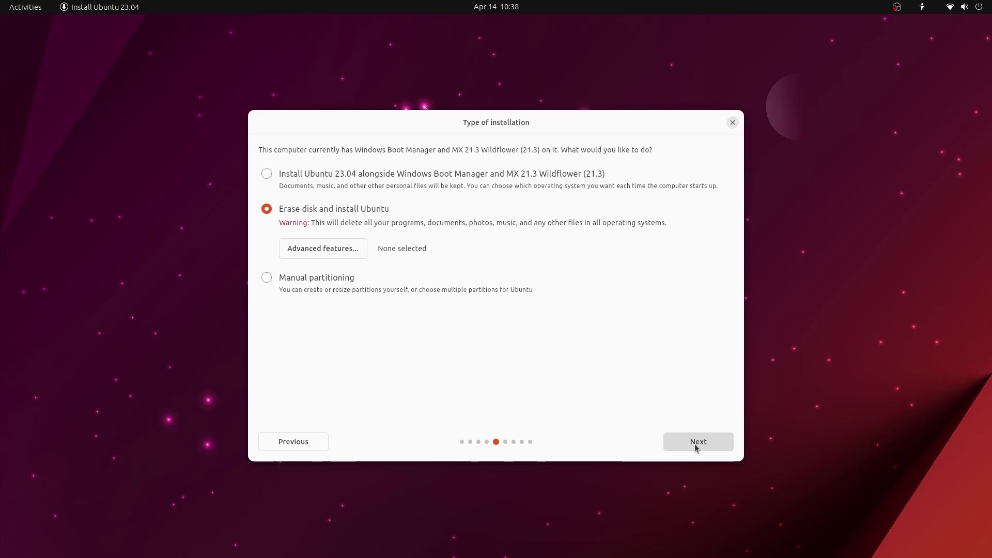
- Choose Manual partitioning and review the list of drives and partitions
{"action": "left_click", "coordinate": [267, 278]}
{"action": "left_click", "coordinate": [698, 441]}
{"action": "scroll", "coordinate": [459, 336], "scroll_direction": "down", "scroll_amount": 1}
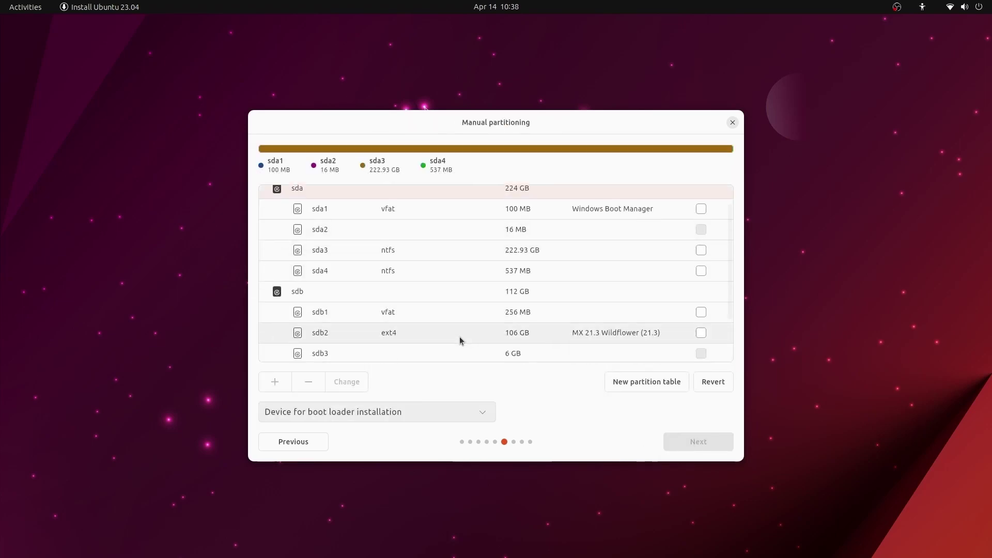
{"action": "scroll", "coordinate": [624, 343], "scroll_direction": "up", "scroll_amount": 2}
{"action": "scroll", "coordinate": [639, 285], "scroll_direction": "down", "scroll_amount": 4}
{"action": "scroll", "coordinate": [589, 299], "scroll_direction": "up", "scroll_amount": 4}
- Go back through the installer to the Try or install Ubuntu page and start the Try Ubuntu session
{"action": "left_click", "coordinate": [311, 442]}
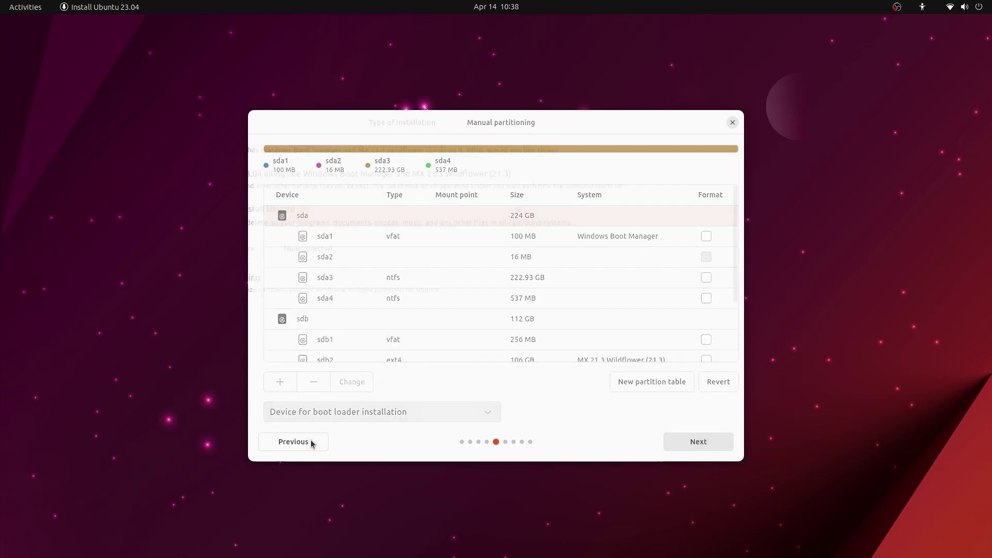
{"action": "left_click", "coordinate": [311, 442]}
{"action": "left_click", "coordinate": [312, 442]}
{"action": "left_click", "coordinate": [312, 441]}
{"action": "left_click", "coordinate": [312, 441]}
{"action": "left_click", "coordinate": [464, 300]}
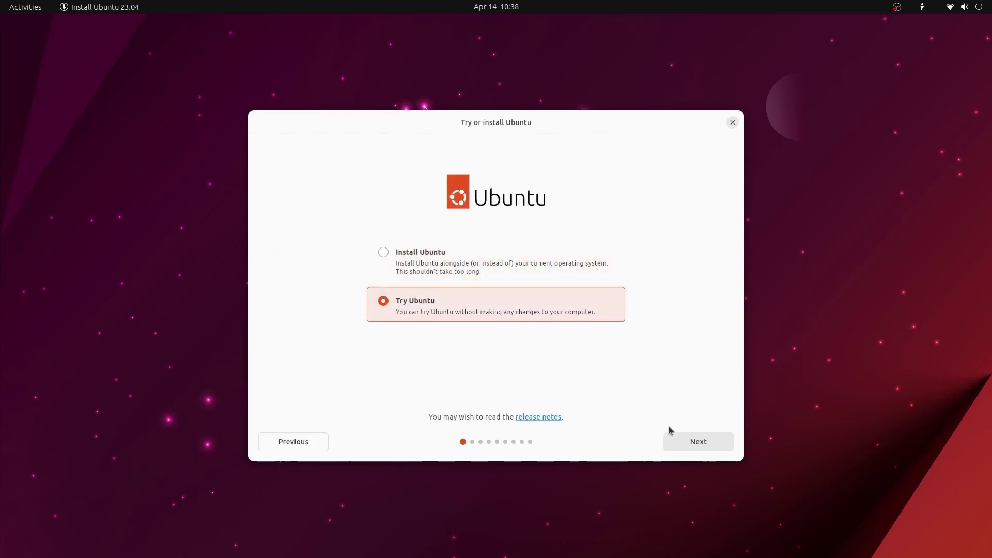
{"action": "left_click", "coordinate": [693, 442]}
- Examine the available Wi-Fi networks and the power profiles in the system quick settings
{"action": "left_click", "coordinate": [987, 13]}
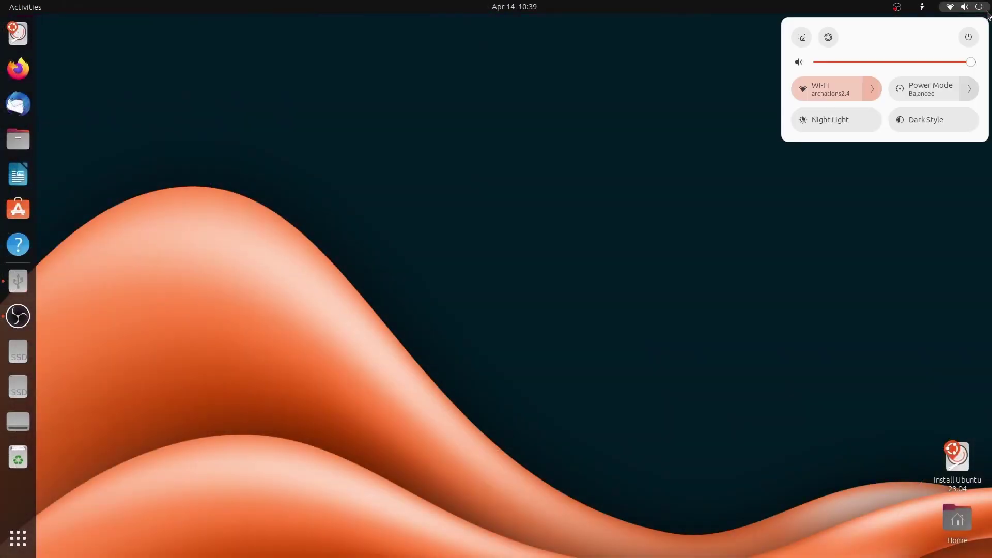
{"action": "left_click", "coordinate": [877, 95]}
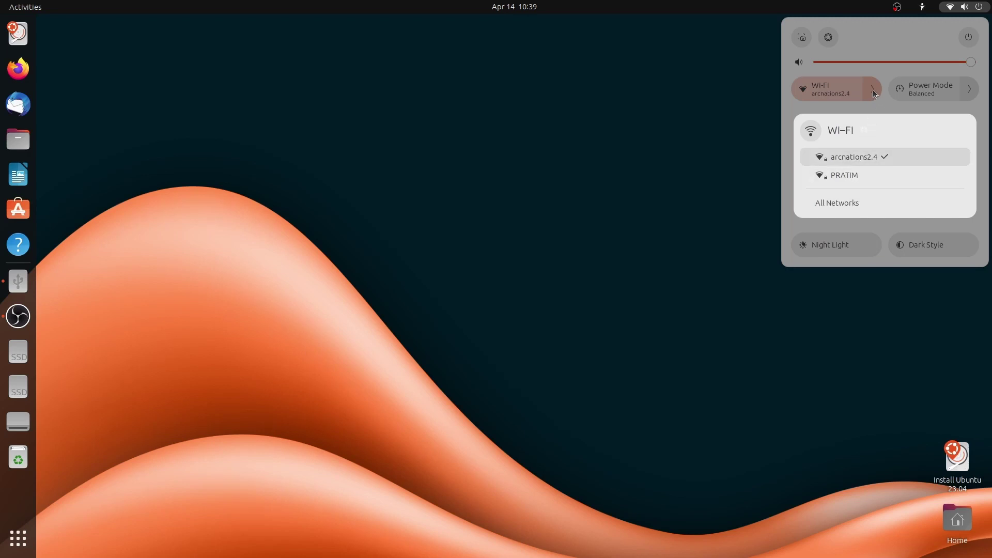
{"action": "left_click", "coordinate": [872, 88]}
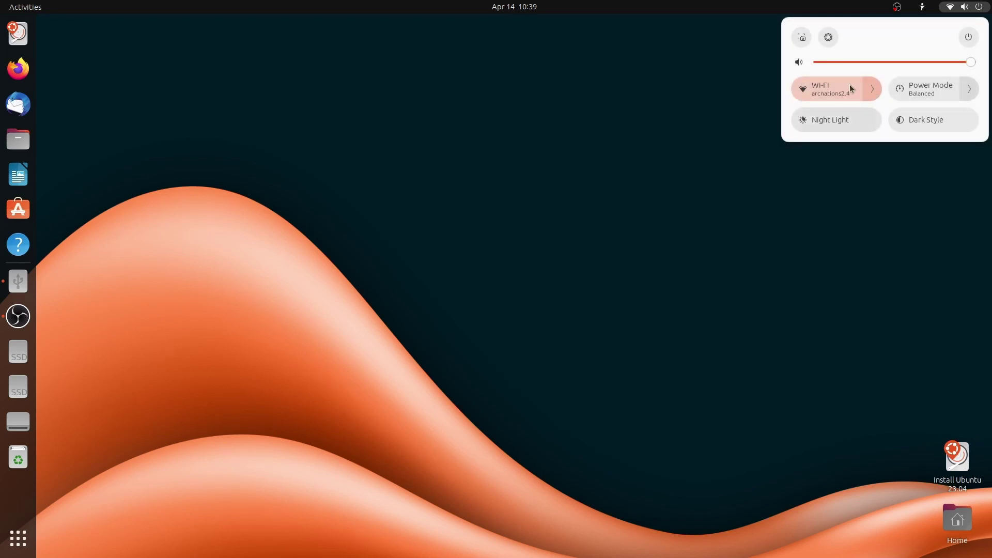
{"action": "left_click", "coordinate": [970, 92]}
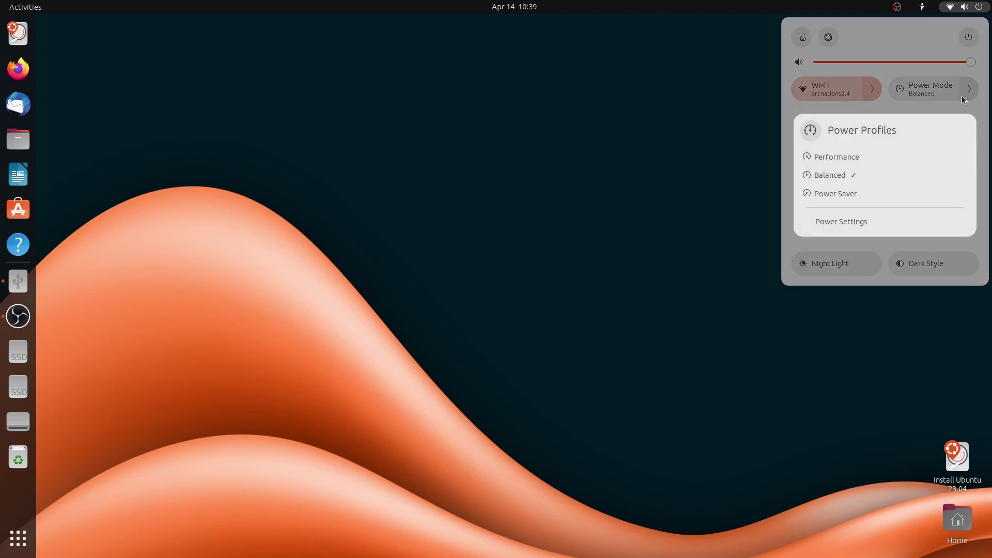
{"action": "left_click", "coordinate": [970, 88]}
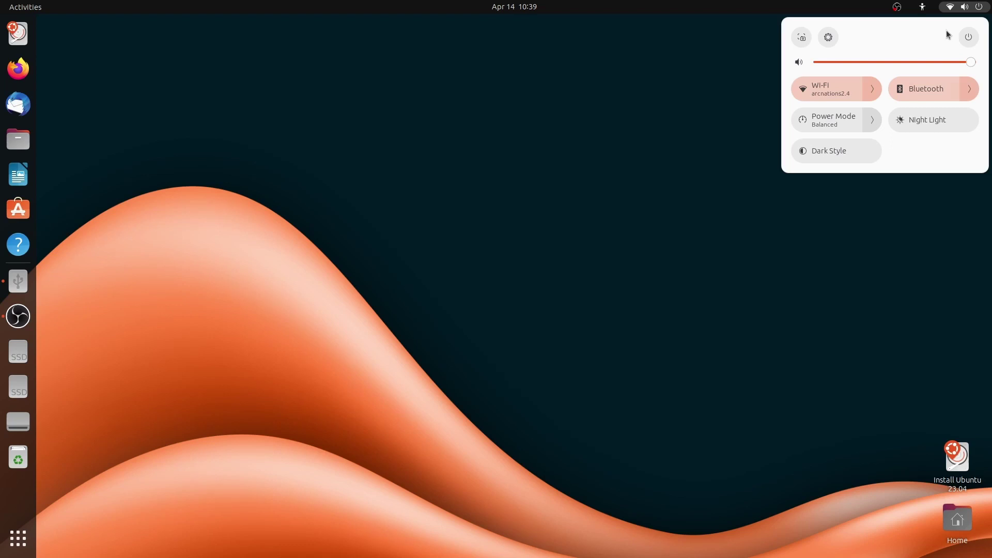
- Open the Bluetooth settings, and check the Bluetooth device and tethering options in the quick settings
{"action": "left_click", "coordinate": [967, 89]}
{"action": "left_click", "coordinate": [842, 216]}
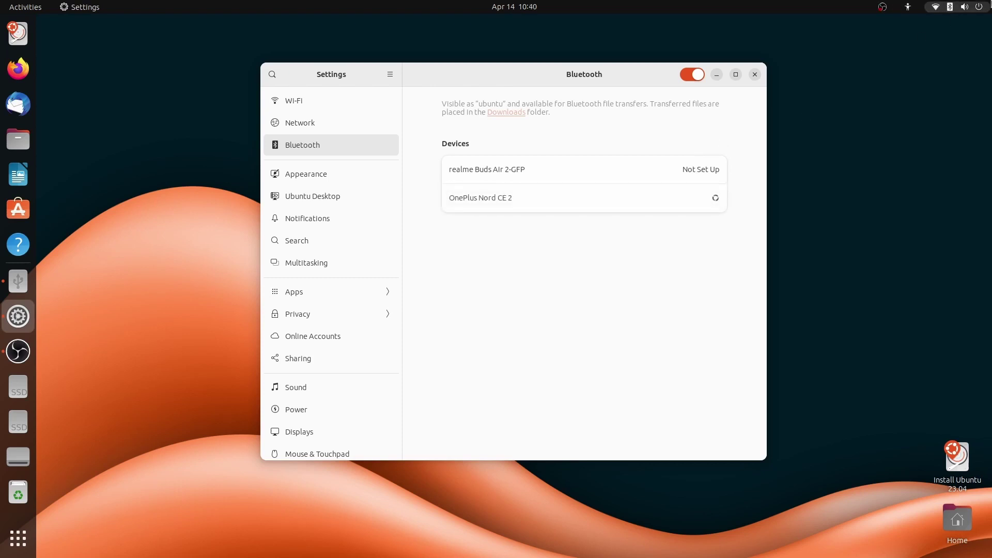
{"action": "left_click", "coordinate": [964, 7]}
{"action": "left_click", "coordinate": [874, 118]}
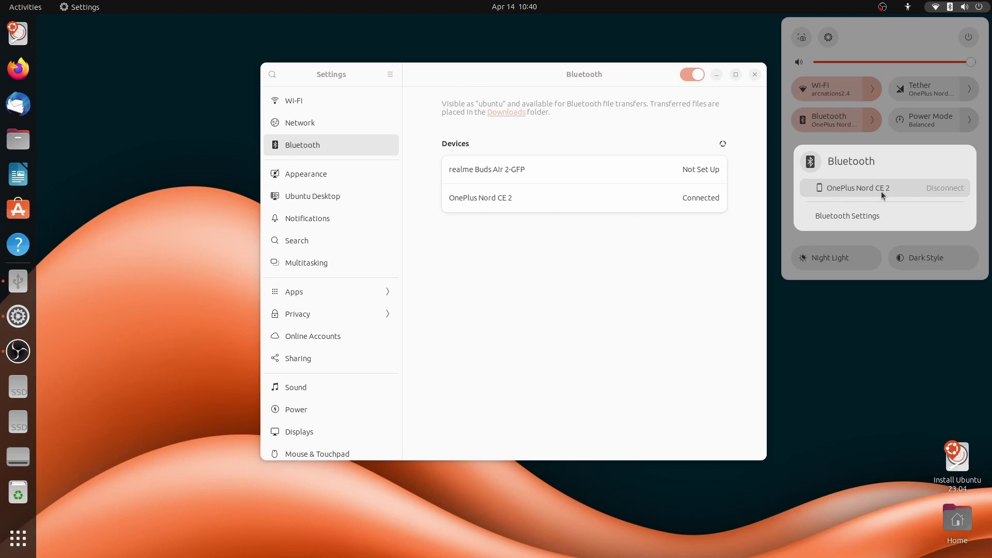
{"action": "left_click", "coordinate": [944, 97]}
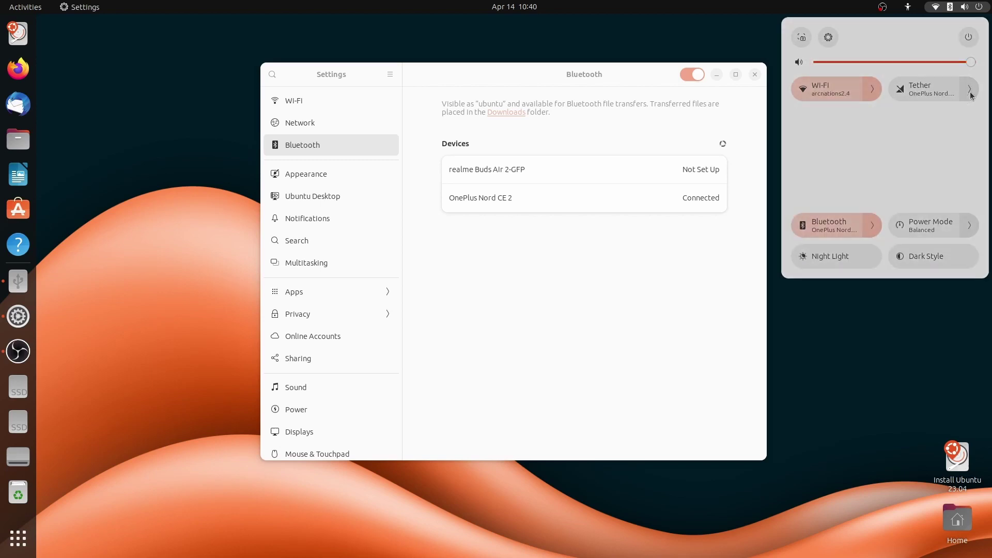
{"action": "left_click", "coordinate": [903, 158]}
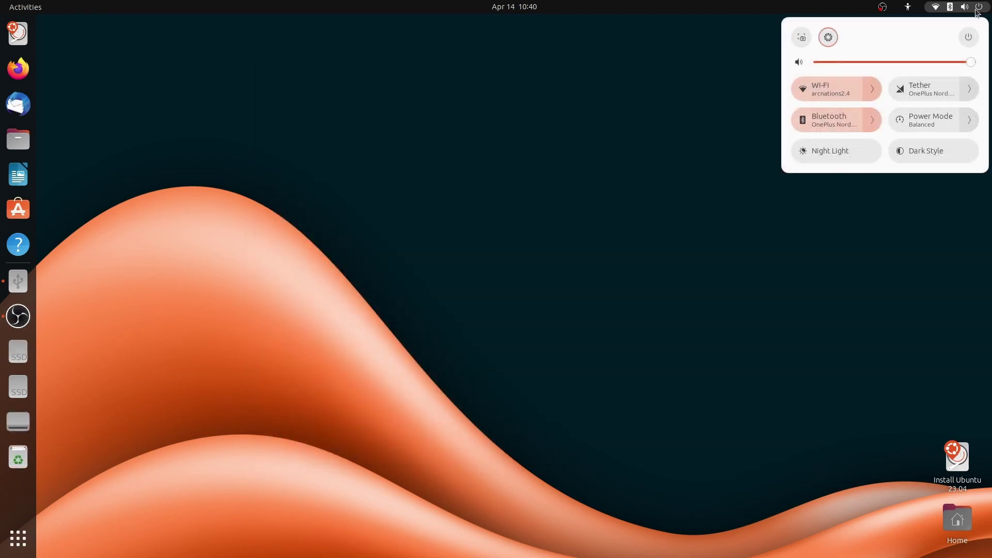
- Browse the Wi-Fi network list in the quick settings using only keyboard navigation, close it, and open the accessibility menu
{"action": "key", "text": "Right"}
{"action": "key", "text": "Down"}
{"action": "key", "text": "Left"}
{"action": "key", "text": "Return"}
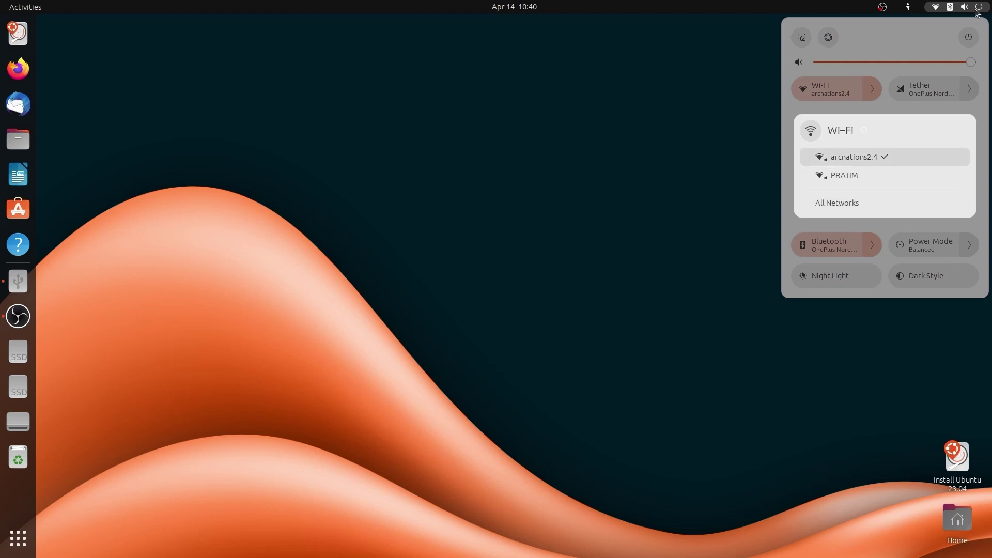
{"action": "key", "text": "Down"}
{"action": "key", "text": "Down"}
{"action": "key", "text": "Up"}
{"action": "key", "text": "Up"}
{"action": "key", "text": "Escape"}
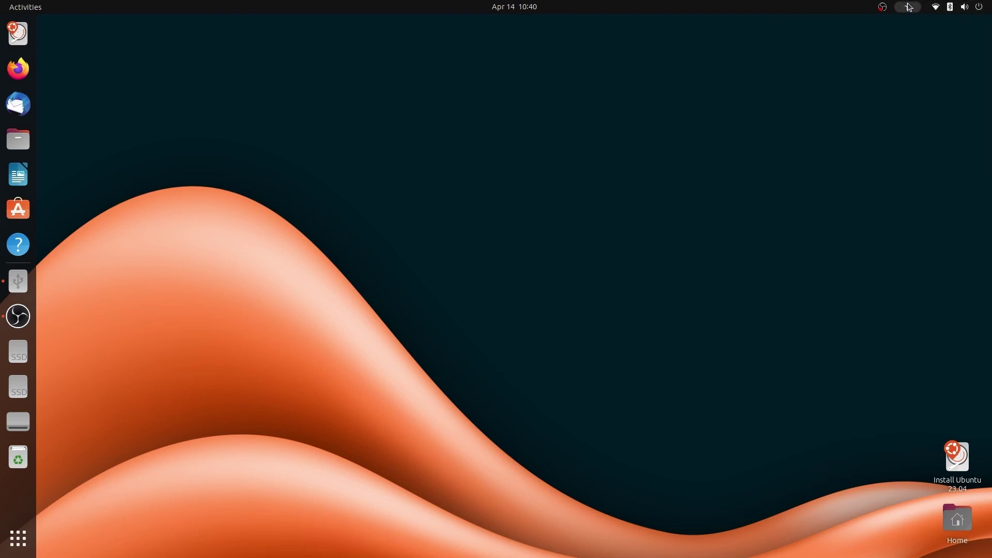
{"action": "left_click", "coordinate": [909, 6]}
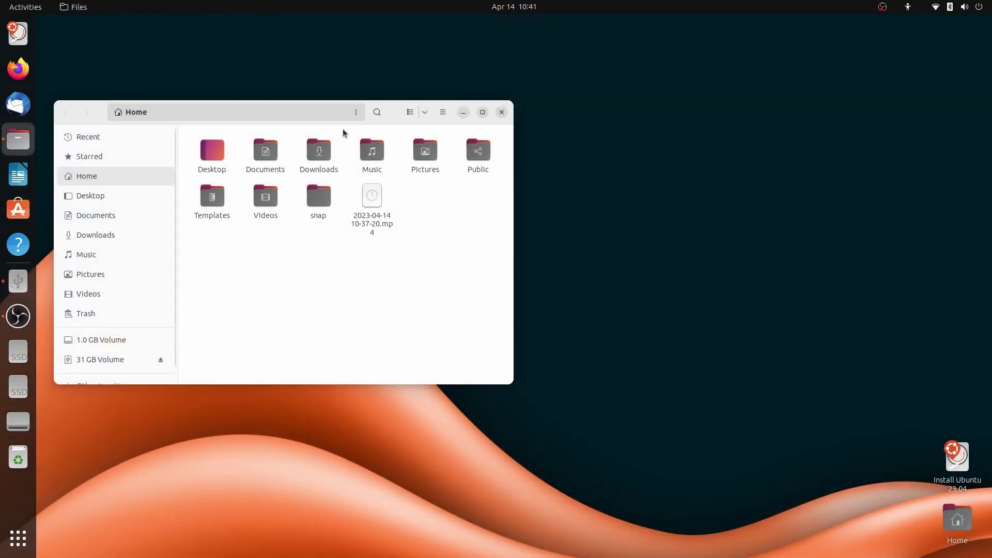
- Move the Files window, look into the Downloads folder, and show the Home folder in list view
{"action": "left_click_drag", "start_coordinate": [401, 116], "coordinate": [455, 126]}
{"action": "double_click", "coordinate": [364, 165]}
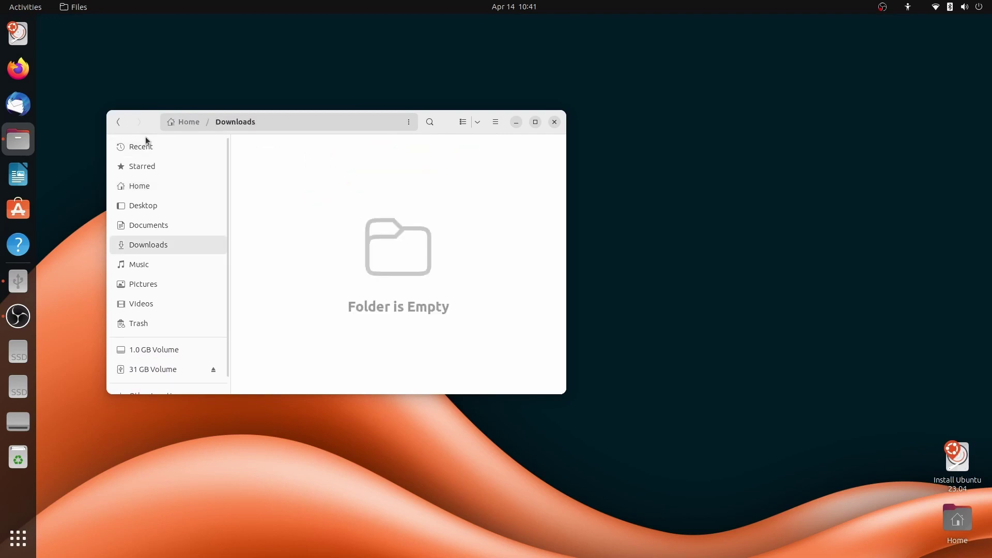
{"action": "left_click", "coordinate": [119, 122]}
{"action": "left_click", "coordinate": [462, 122]}
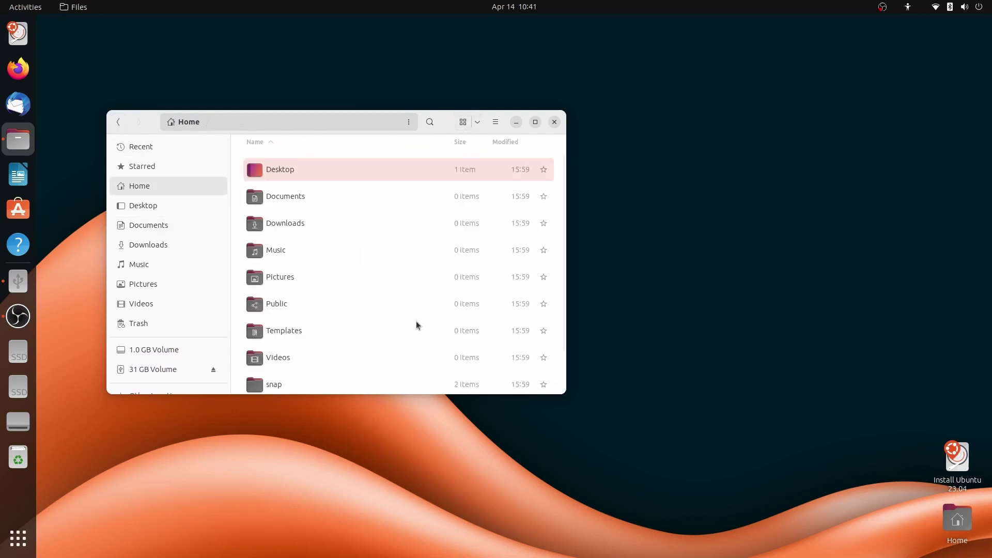
- Enable Expandable Folders in List View in the Files preferences and close the preferences
{"action": "left_click", "coordinate": [494, 124]}
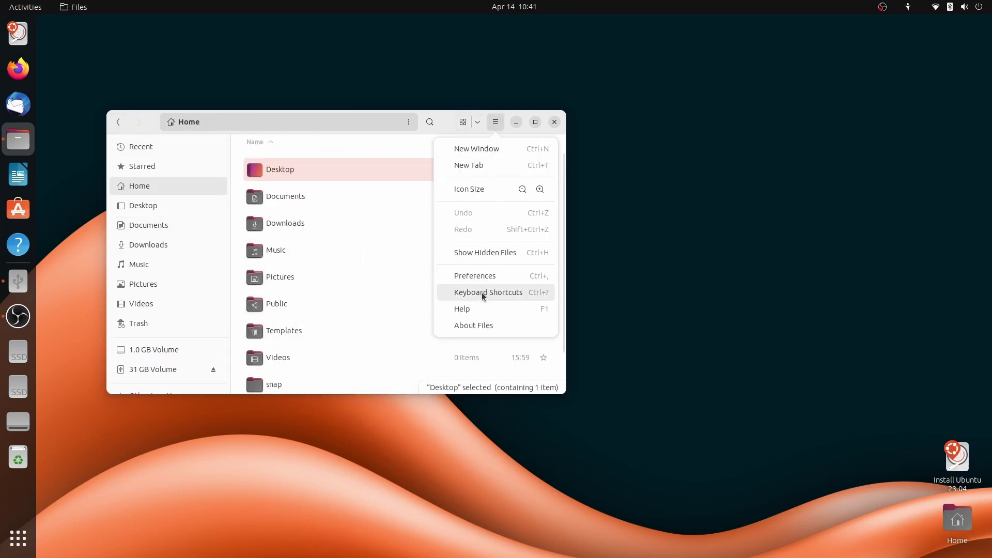
{"action": "left_click", "coordinate": [480, 276]}
{"action": "left_click", "coordinate": [358, 205]}
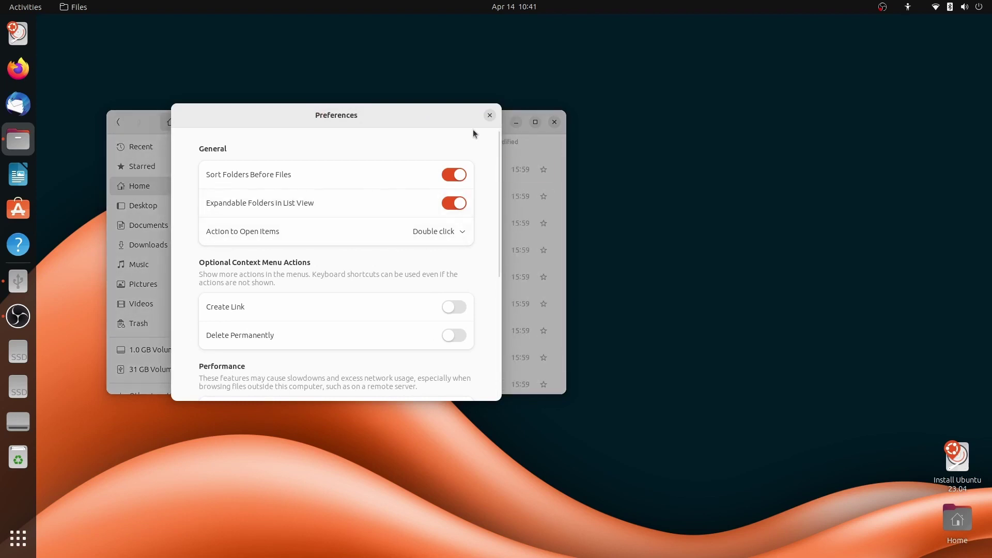
{"action": "left_click", "coordinate": [489, 115]}
- Open the 239 GB Volume, expand and collapse its Documents and Settings folder, and look through the list
{"action": "left_click", "coordinate": [18, 351]}
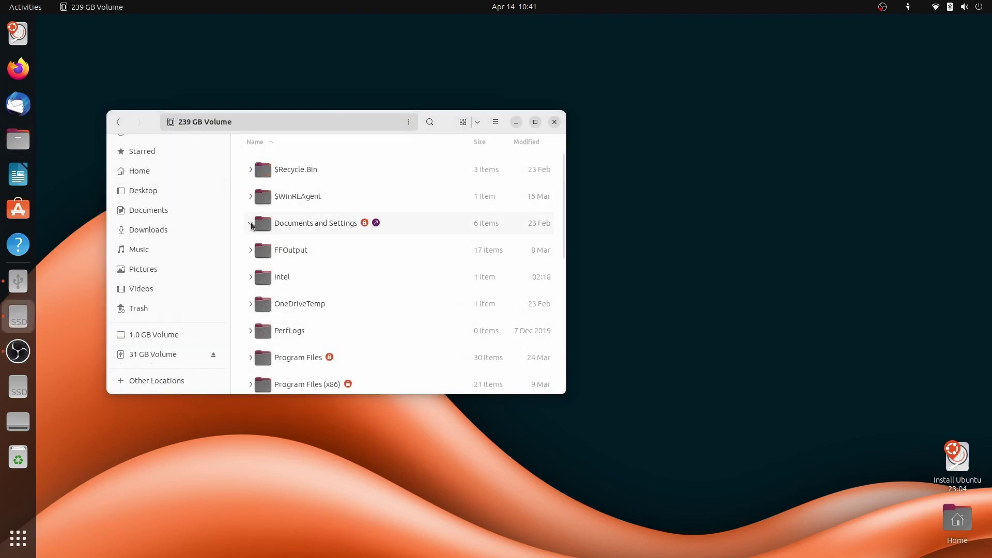
{"action": "left_click", "coordinate": [251, 223]}
{"action": "left_click", "coordinate": [251, 223]}
{"action": "scroll", "coordinate": [253, 310], "scroll_direction": "down", "scroll_amount": 4}
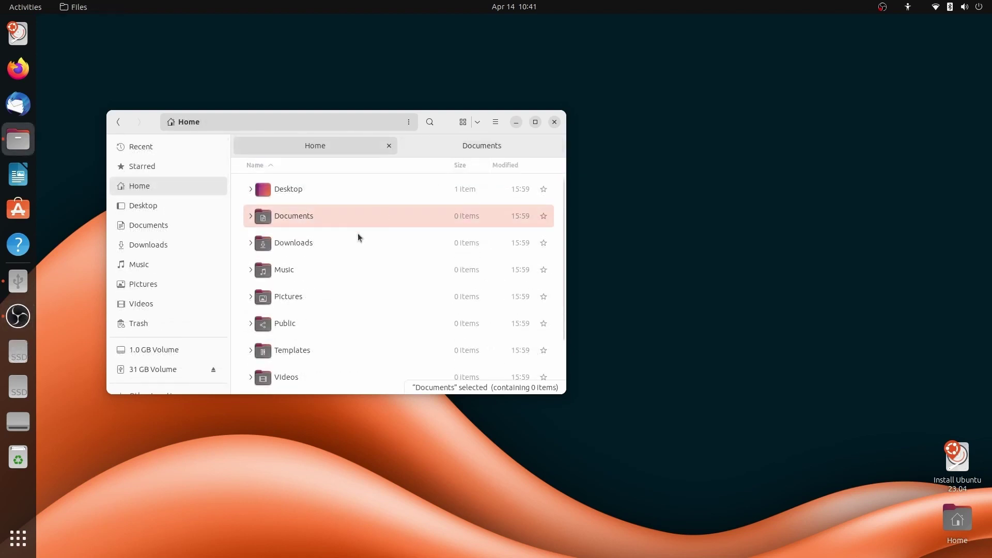
- Open the Downloads, Music and Pictures folders from Home in new tabs
{"action": "middle_click", "coordinate": [351, 244]}
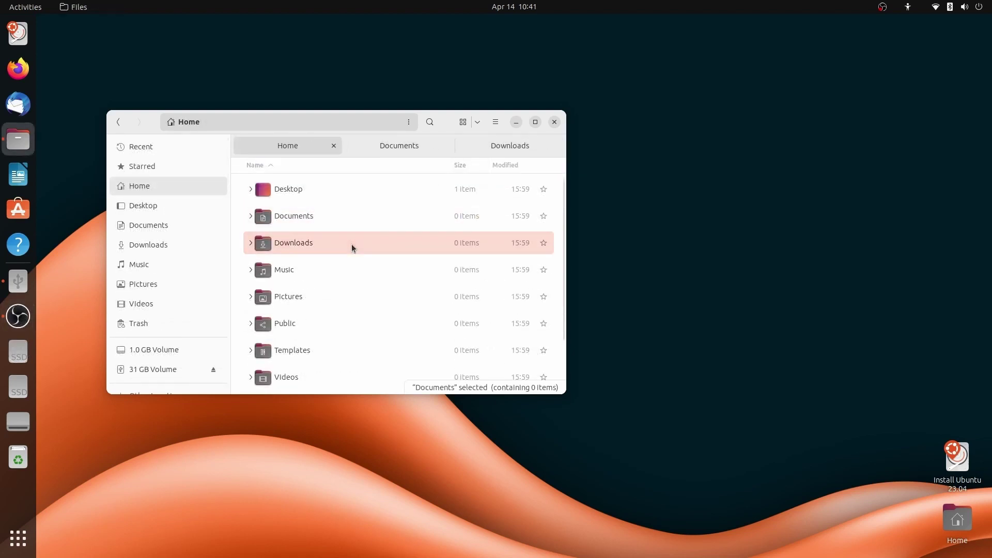
{"action": "middle_click", "coordinate": [349, 272]}
{"action": "middle_click", "coordinate": [349, 295]}
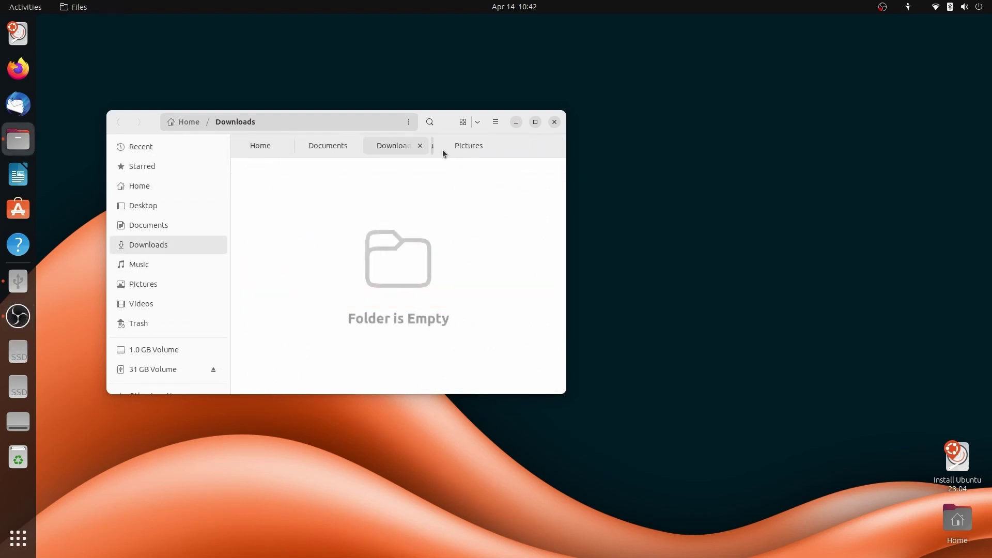
- Close the tabs between Home and Pictures, and restore a closed tab from the tab options
{"action": "middle_click", "coordinate": [337, 155]}
{"action": "middle_click", "coordinate": [337, 155]}
{"action": "right_click", "coordinate": [483, 147]}
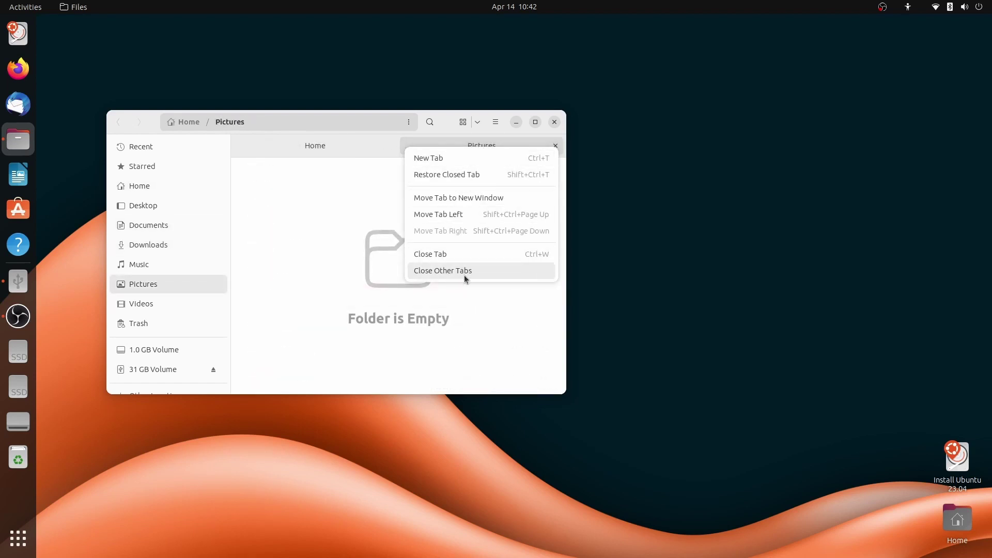
{"action": "left_click", "coordinate": [447, 176]}
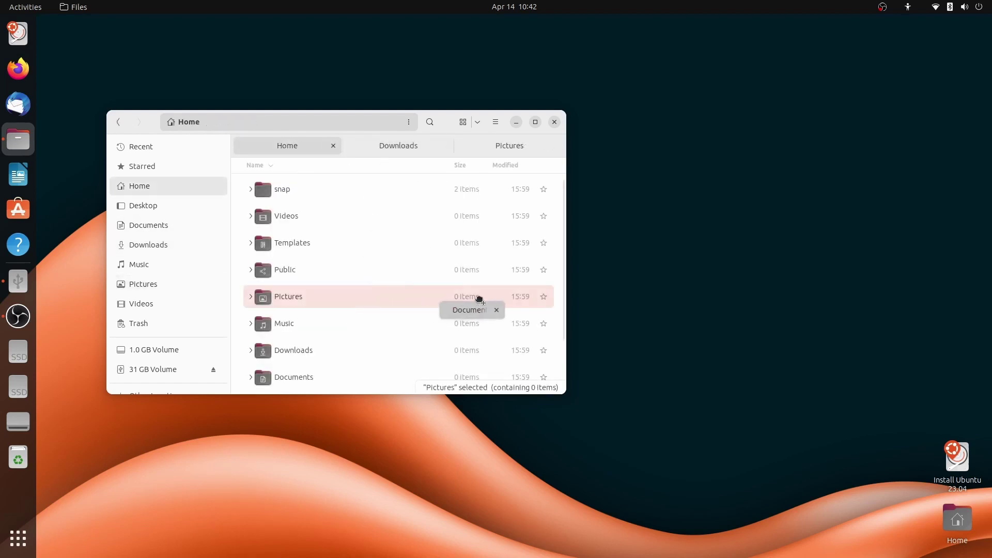
- Detach the Documents tab into its own window, reposition that window and close it
{"action": "left_click_drag", "start_coordinate": [476, 299], "coordinate": [570, 124]}
{"action": "left_click_drag", "start_coordinate": [373, 37], "coordinate": [530, 191]}
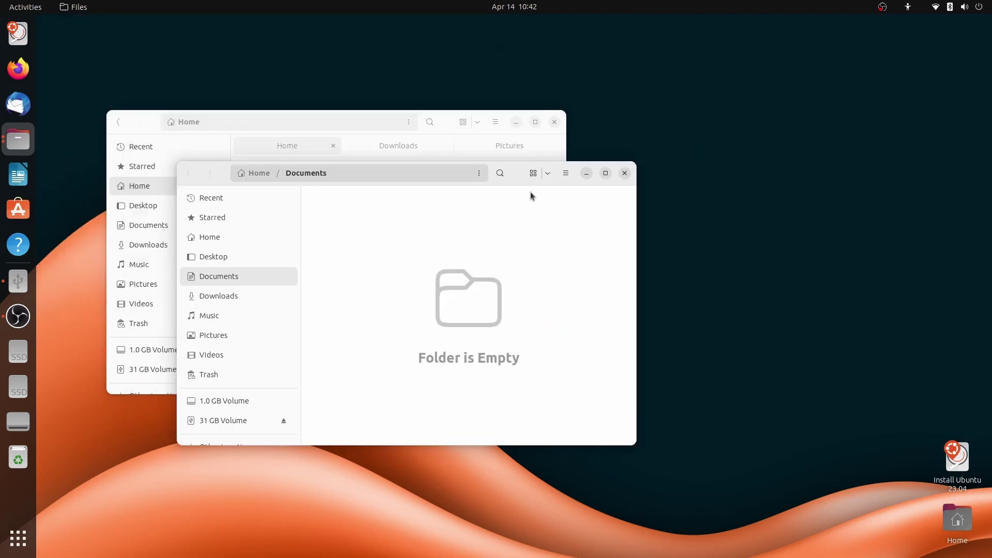
{"action": "left_click", "coordinate": [623, 174]}
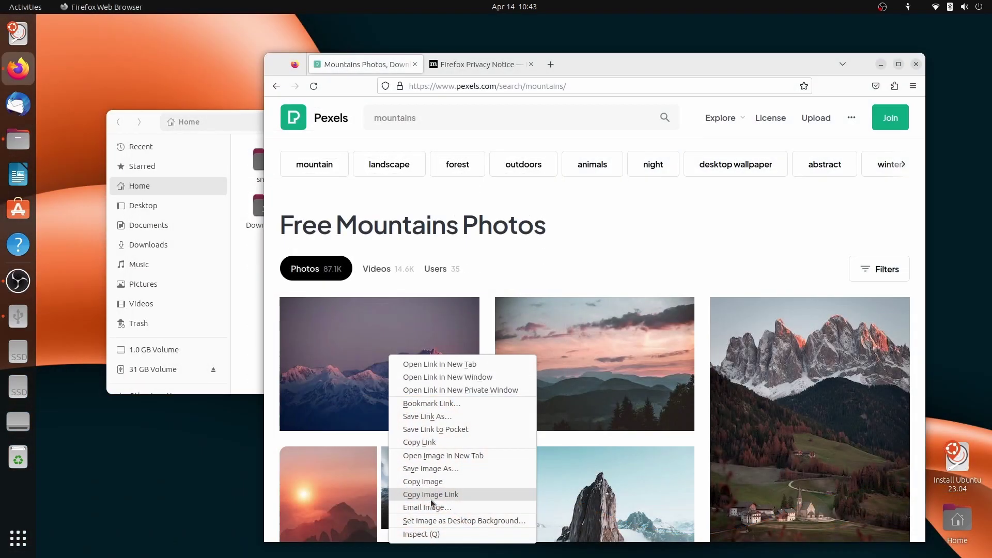
- Copy a mountain photo from the Pexels results, minimize the browser and paste the image into the Home folder
{"action": "left_click", "coordinate": [434, 482]}
{"action": "left_click", "coordinate": [881, 64]}
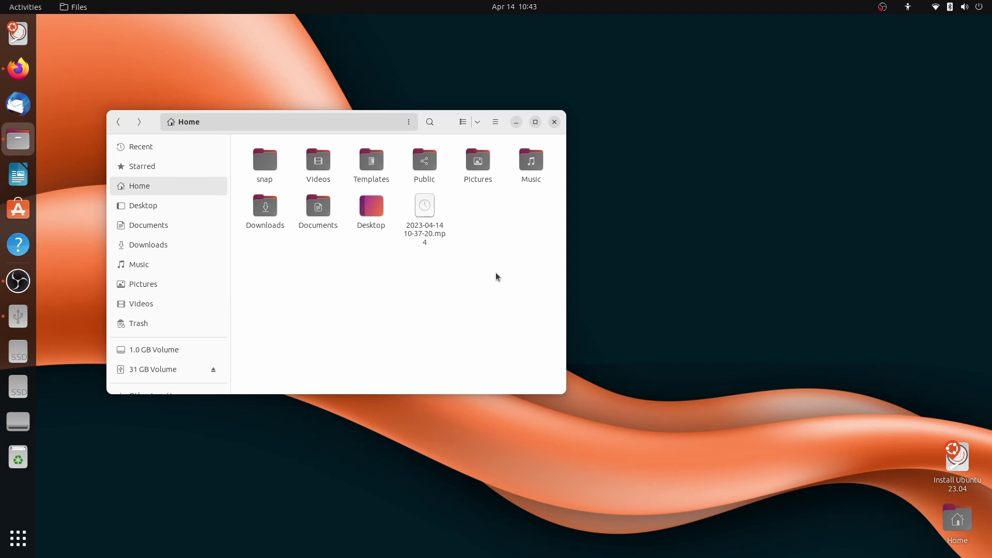
{"action": "right_click", "coordinate": [496, 277]}
{"action": "left_click", "coordinate": [516, 325]}
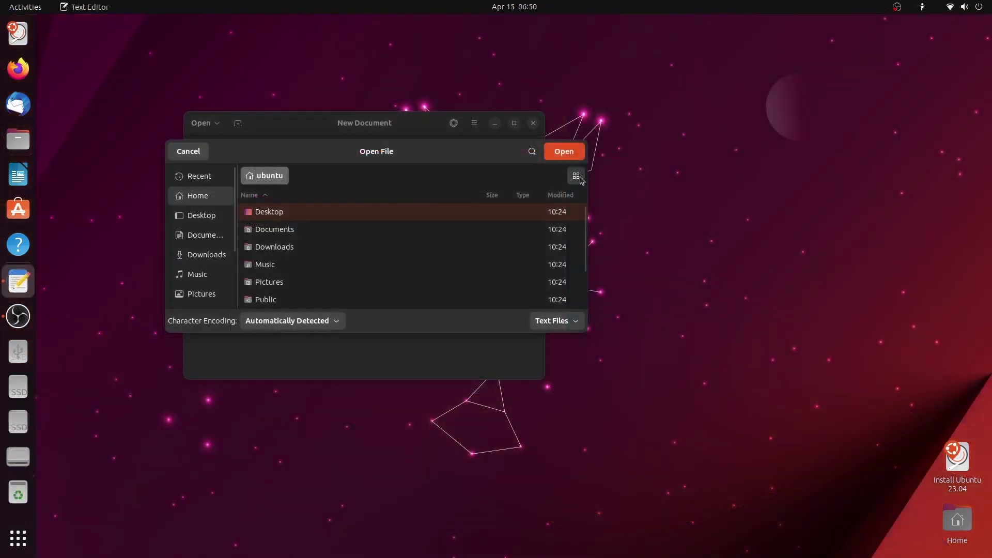
- Show the Desktop folder in the Open File dialog and capture a screenshot of the whole screen
{"action": "left_click", "coordinate": [199, 221]}
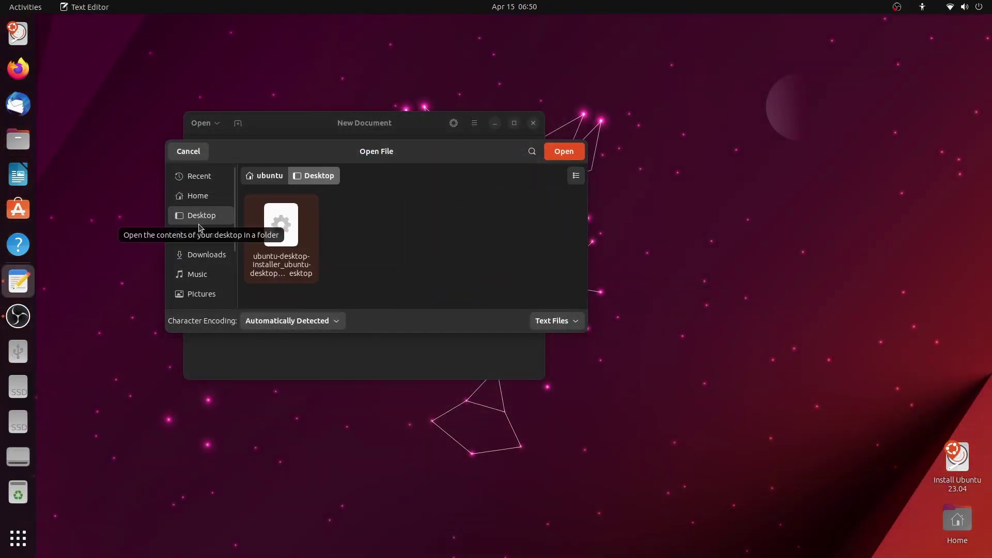
{"action": "key", "text": "Print"}
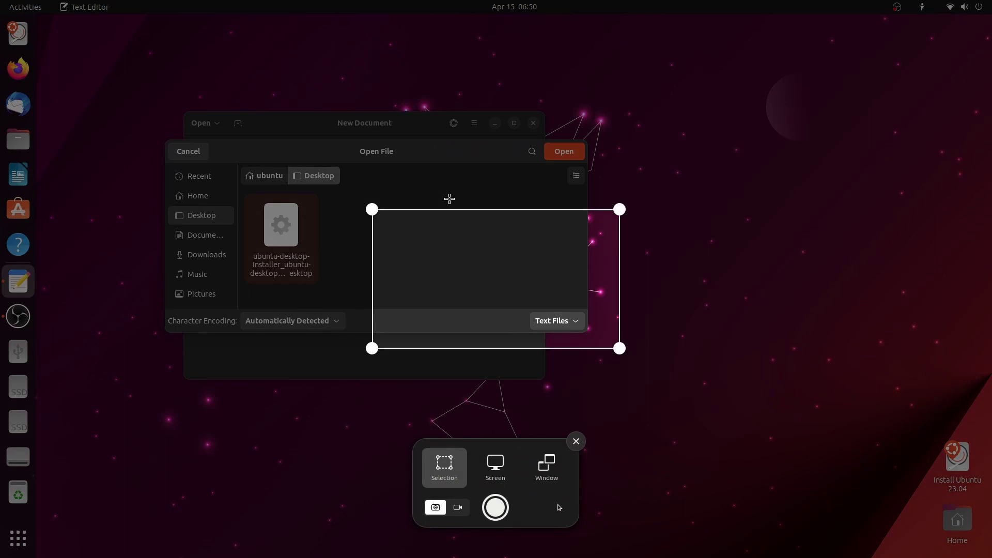
{"action": "left_click", "coordinate": [503, 473]}
{"action": "left_click", "coordinate": [495, 507]}
- Set the file type filter to All Files and open an item inside the Pictures folder
{"action": "left_click", "coordinate": [557, 321]}
{"action": "left_click", "coordinate": [549, 345]}
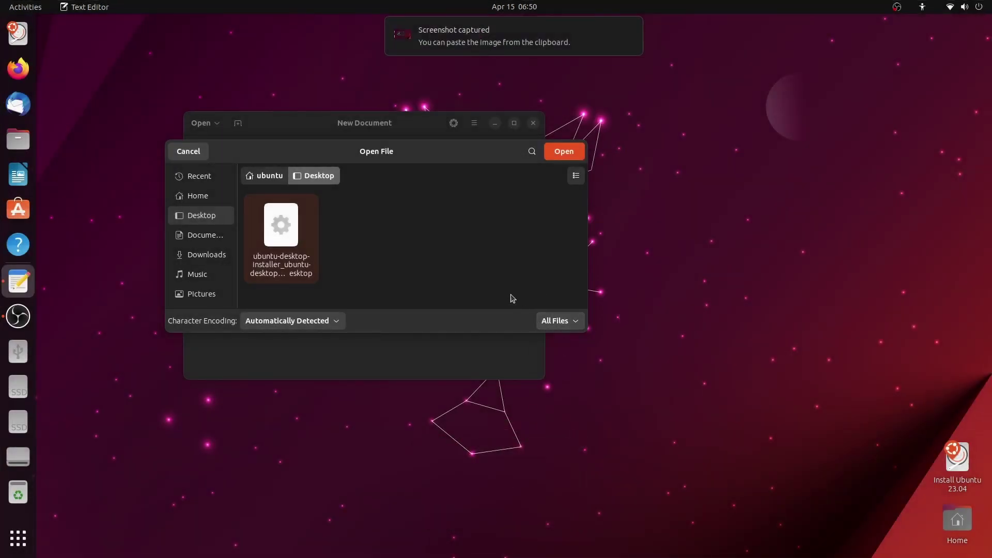
{"action": "left_click", "coordinate": [178, 292]}
{"action": "double_click", "coordinate": [293, 243]}
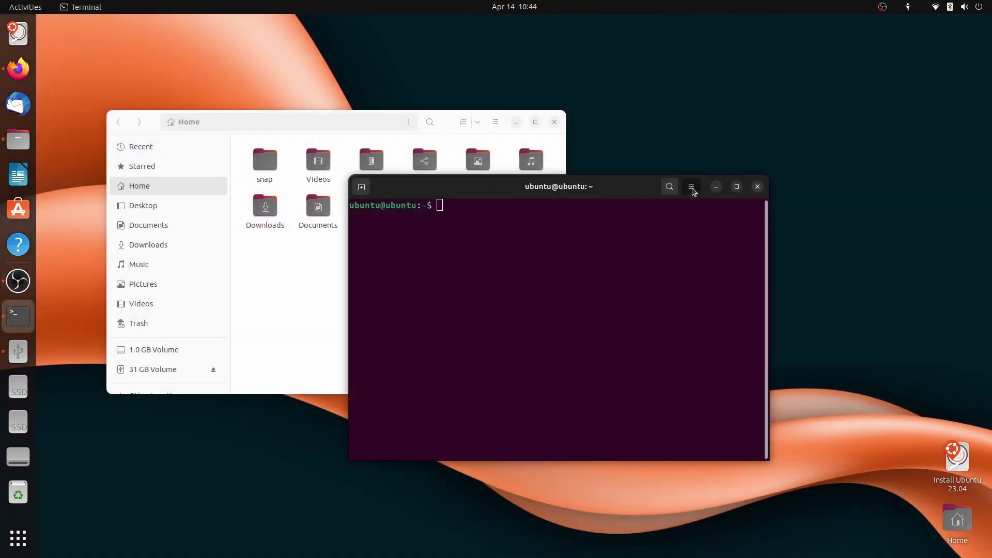
- View the About information of the Terminal and close it
{"action": "left_click", "coordinate": [691, 186]}
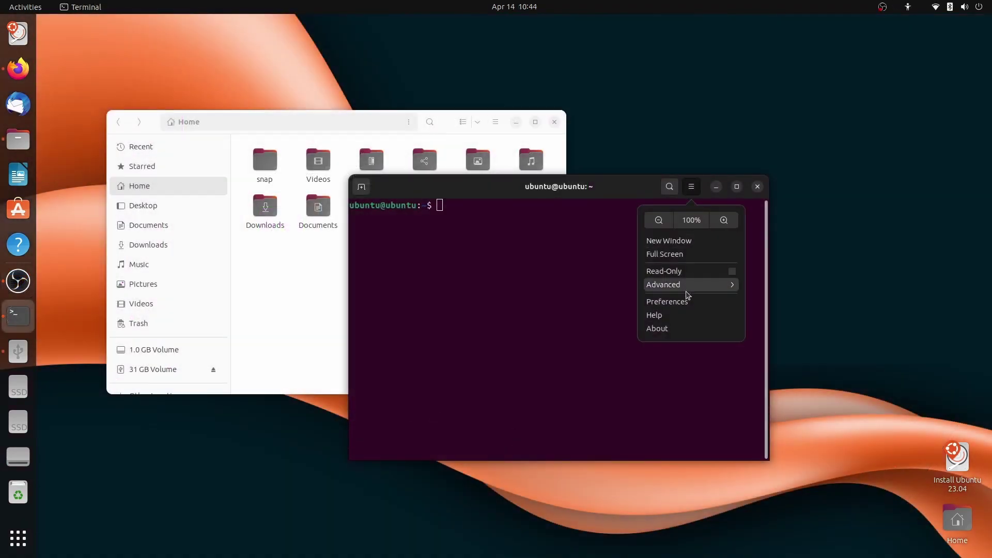
{"action": "left_click", "coordinate": [680, 329]}
{"action": "left_click", "coordinate": [611, 194]}
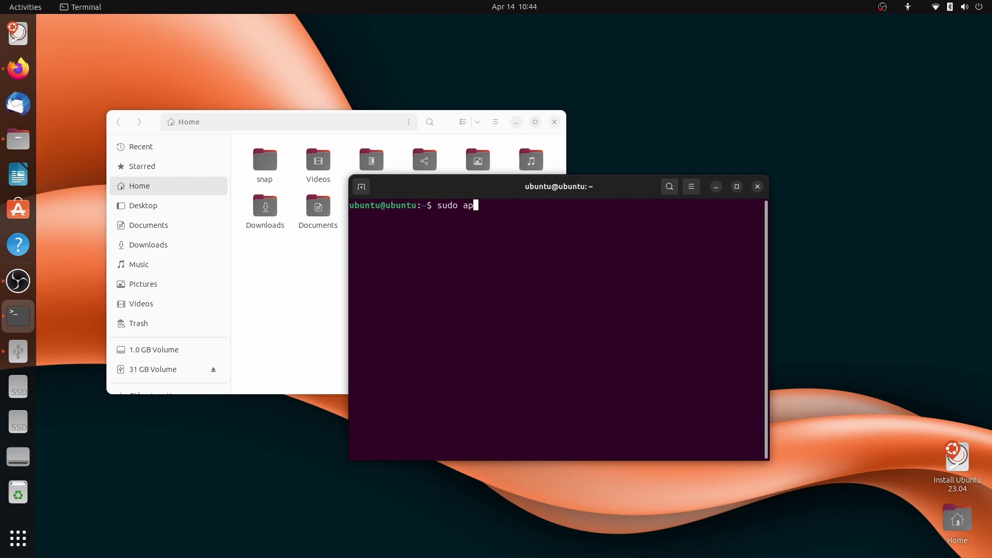
- Install gnome-console by running "sudo apt install gnome-console" and accept the installation
{"action": "type", "text": "sudo apt install gnome-console"}
{"action": "key", "text": "Return"}
{"action": "type", "text": "y"}
{"action": "key", "text": "Return"}
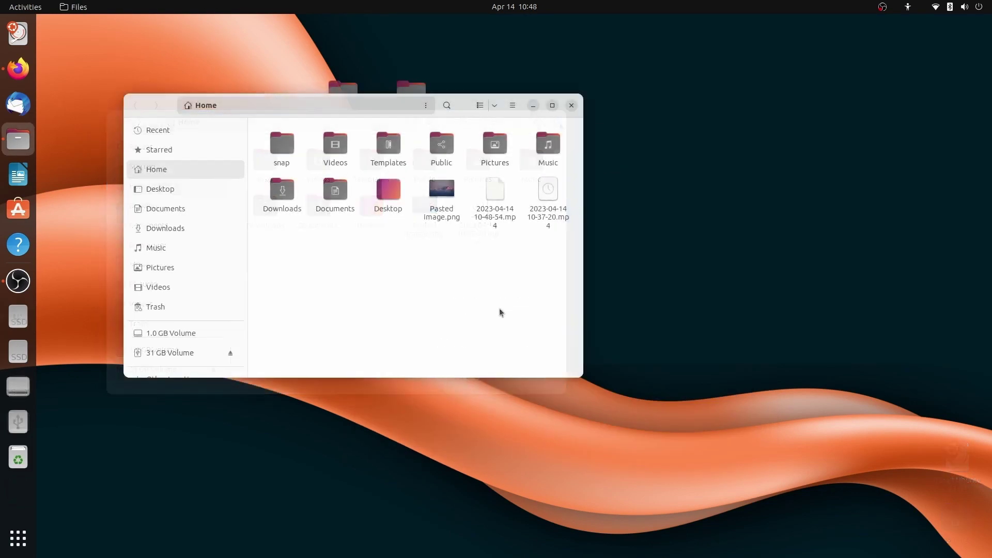
- Open the Home folder from Files in Console and in Terminal, closing each window after viewing it
{"action": "right_click", "coordinate": [495, 309]}
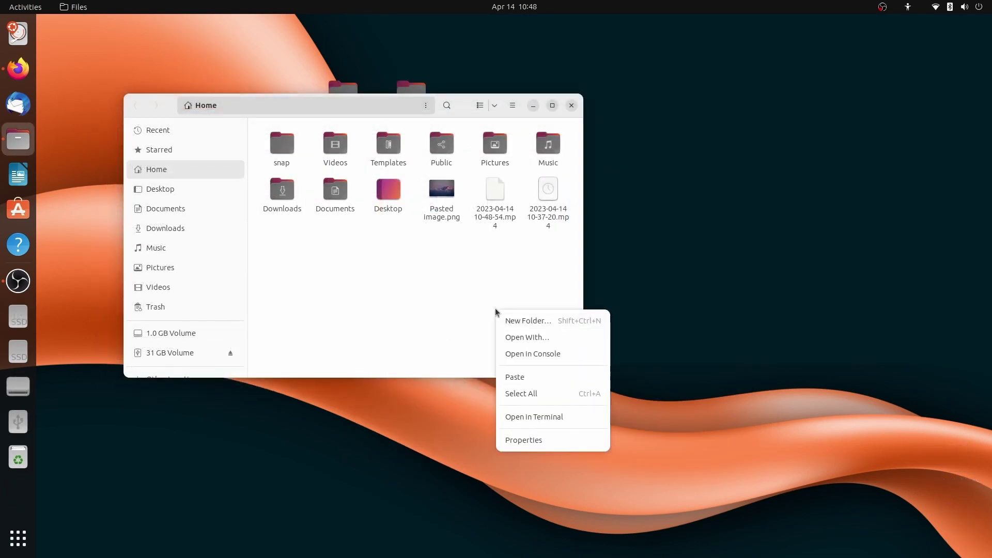
{"action": "left_click", "coordinate": [523, 355]}
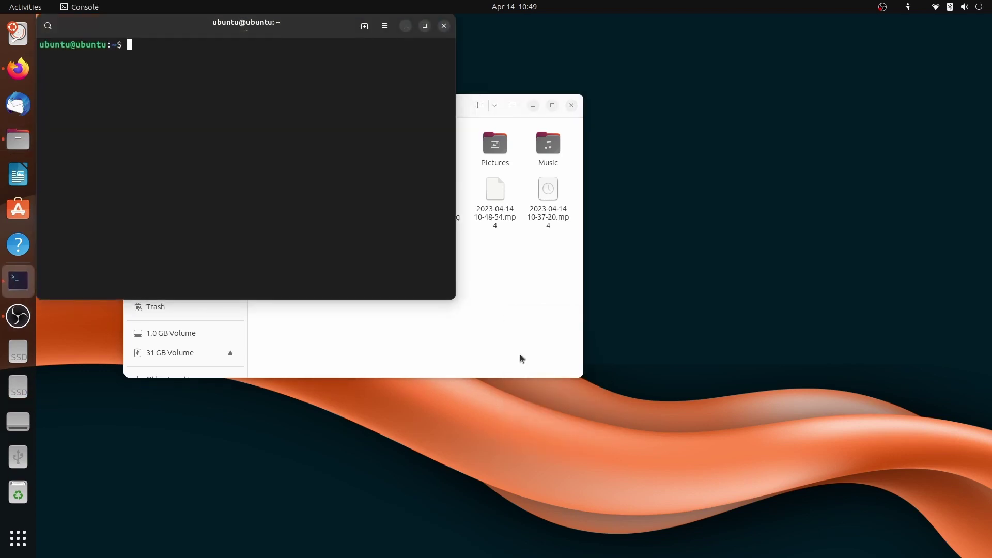
{"action": "left_click", "coordinate": [443, 26]}
{"action": "right_click", "coordinate": [457, 341]}
{"action": "left_click", "coordinate": [492, 446]}
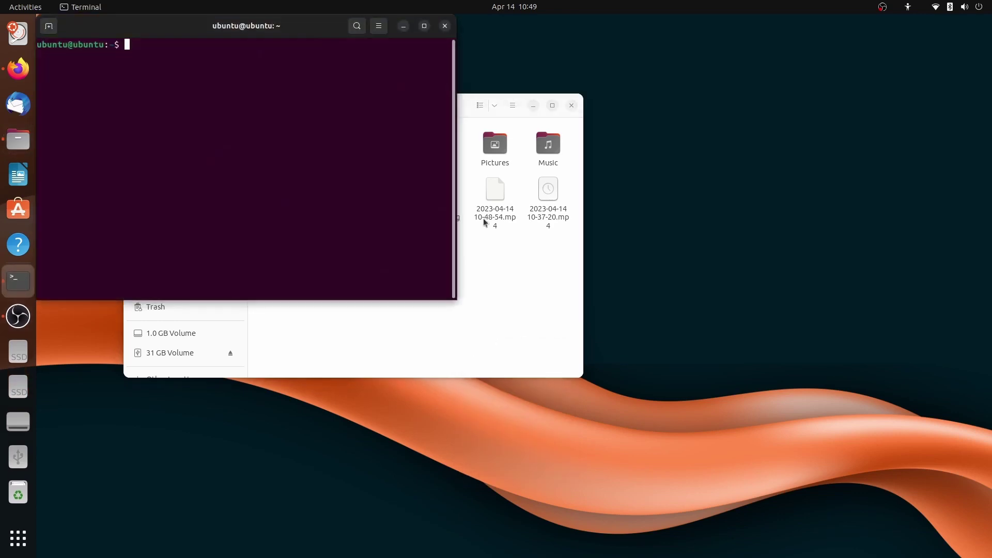
{"action": "left_click", "coordinate": [445, 26]}
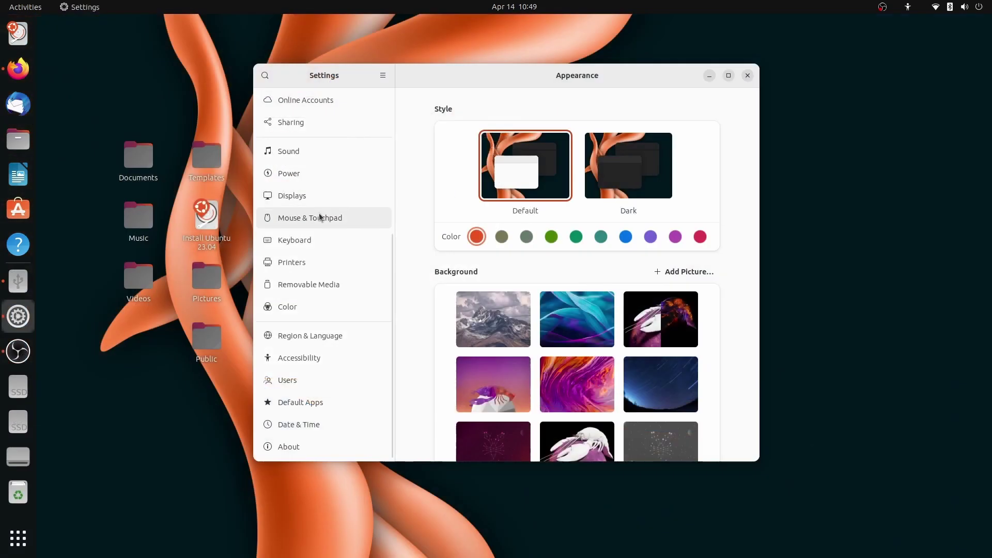
- Open the Mouse & Touchpad settings and try the Natural and Traditional scroll direction previews
{"action": "left_click", "coordinate": [310, 217]}
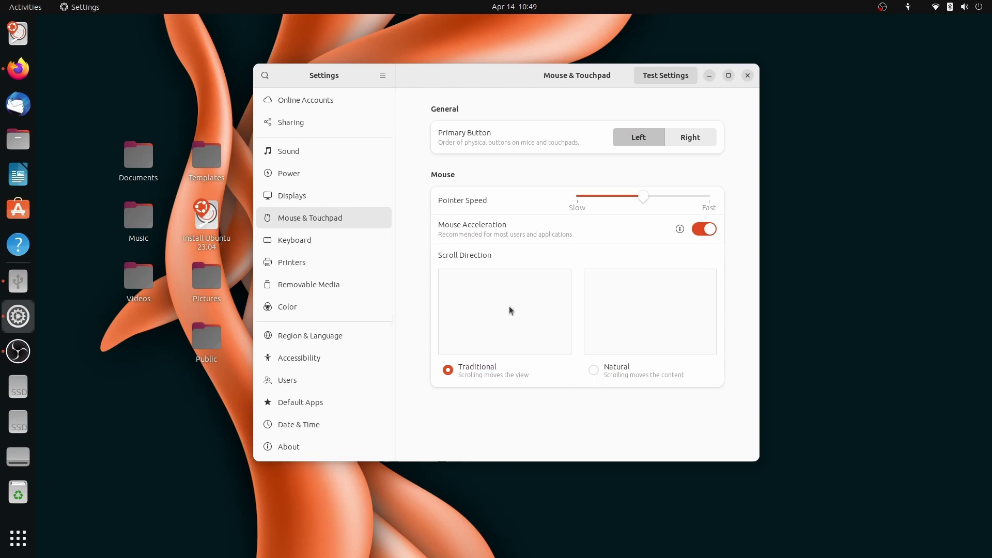
{"action": "left_click", "coordinate": [625, 316]}
{"action": "left_click", "coordinate": [481, 336]}
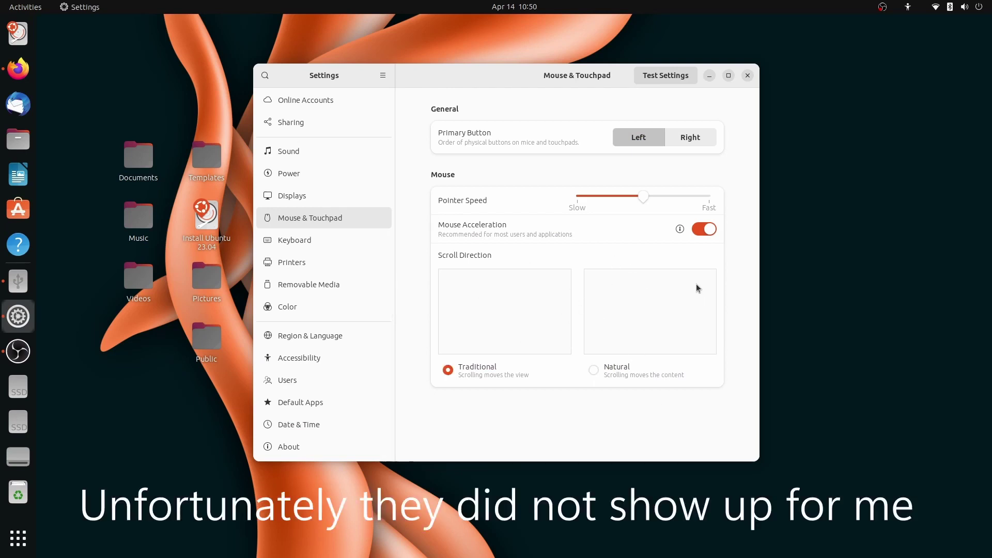
- Try switching Mouse Acceleration off and back on, and read its explanation
{"action": "left_click", "coordinate": [710, 231]}
{"action": "left_click", "coordinate": [710, 231]}
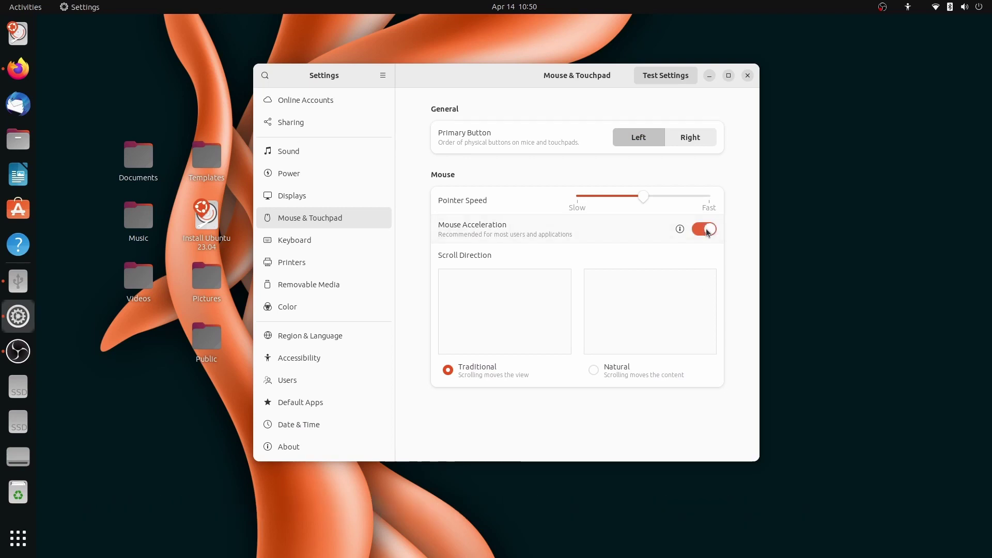
{"action": "left_click", "coordinate": [708, 230]}
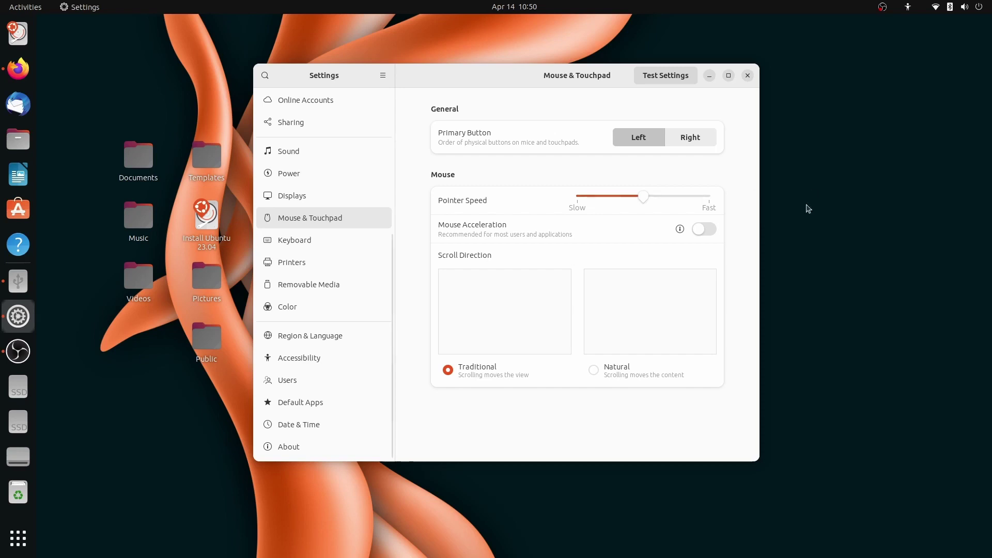
{"action": "left_click", "coordinate": [721, 234]}
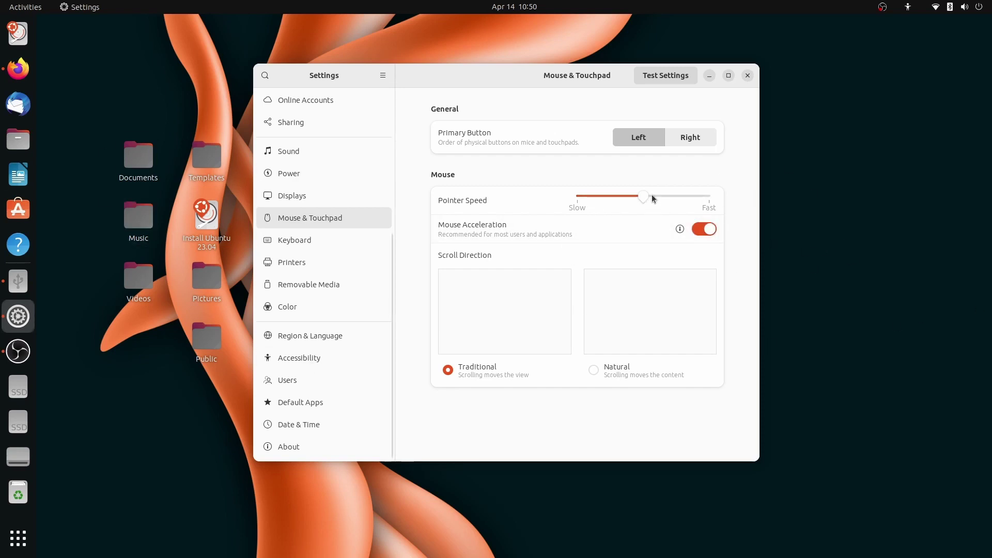
{"action": "left_click", "coordinate": [678, 230]}
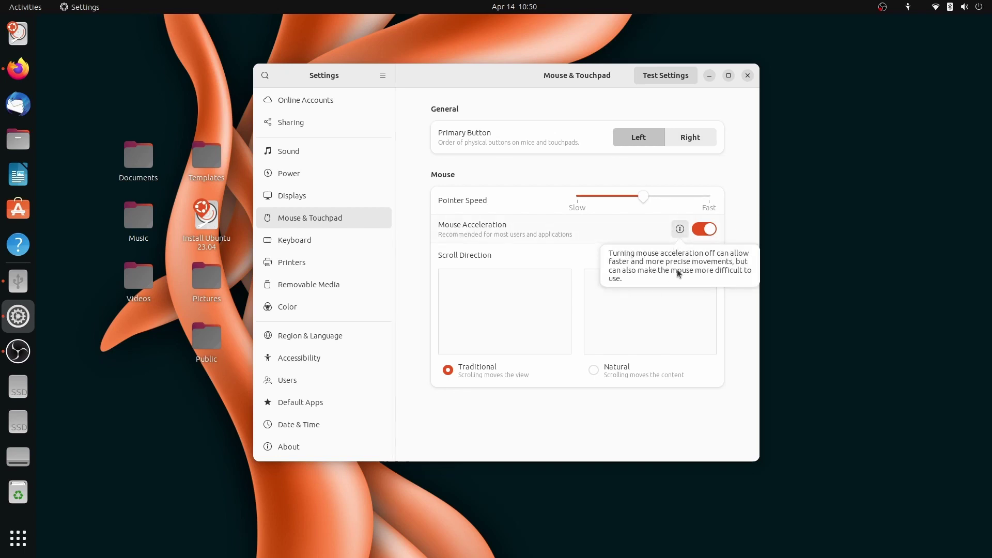
- Look through the Seeing and Hearing pages of the Accessibility settings, trying the first Hearing option
{"action": "left_click", "coordinate": [305, 358]}
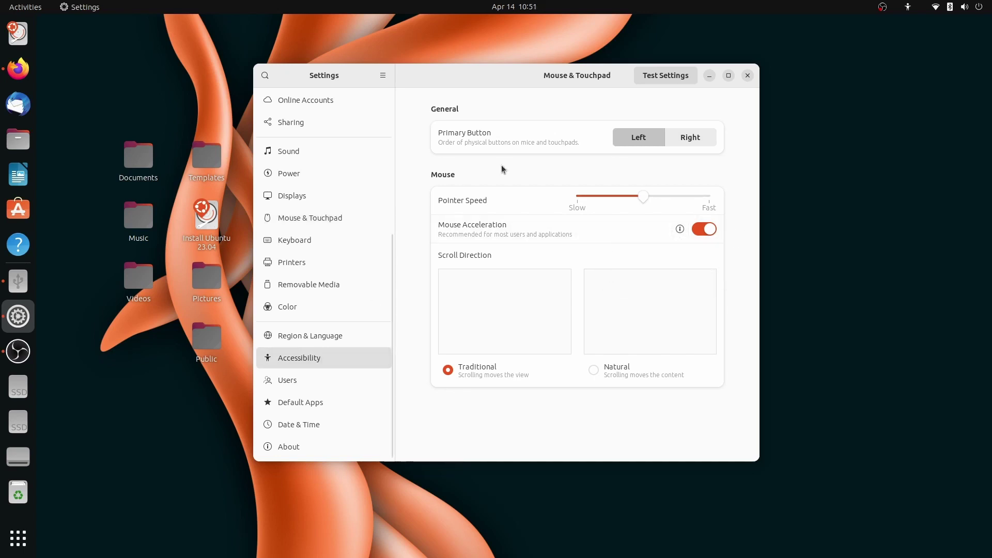
{"action": "left_click", "coordinate": [515, 164]}
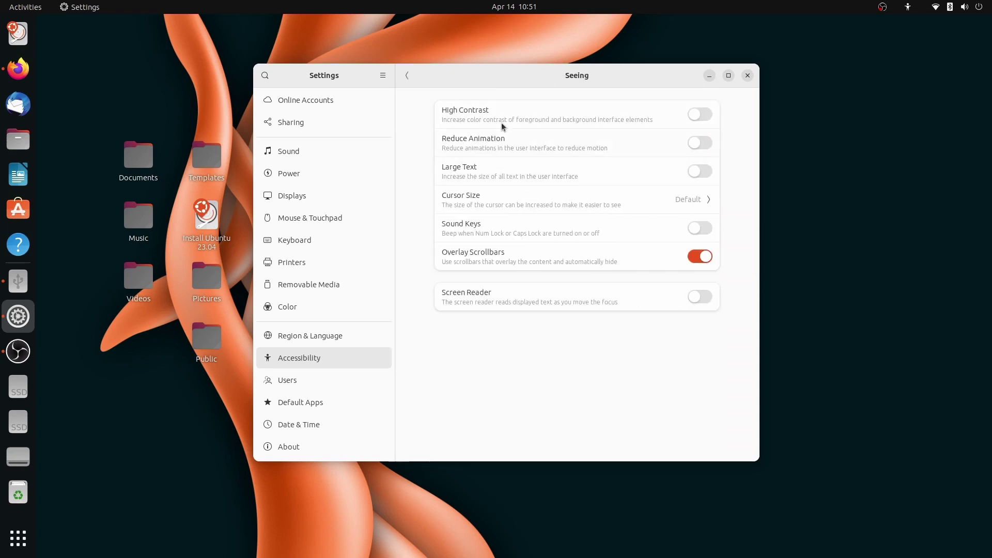
{"action": "left_click", "coordinate": [407, 75]}
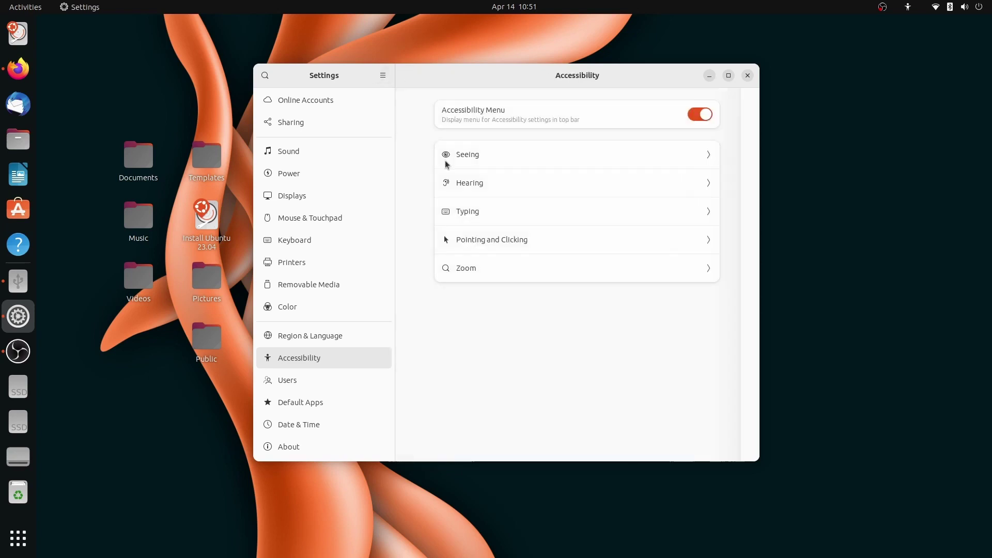
{"action": "left_click", "coordinate": [499, 191]}
{"action": "left_click", "coordinate": [699, 111]}
{"action": "left_click", "coordinate": [407, 76]}
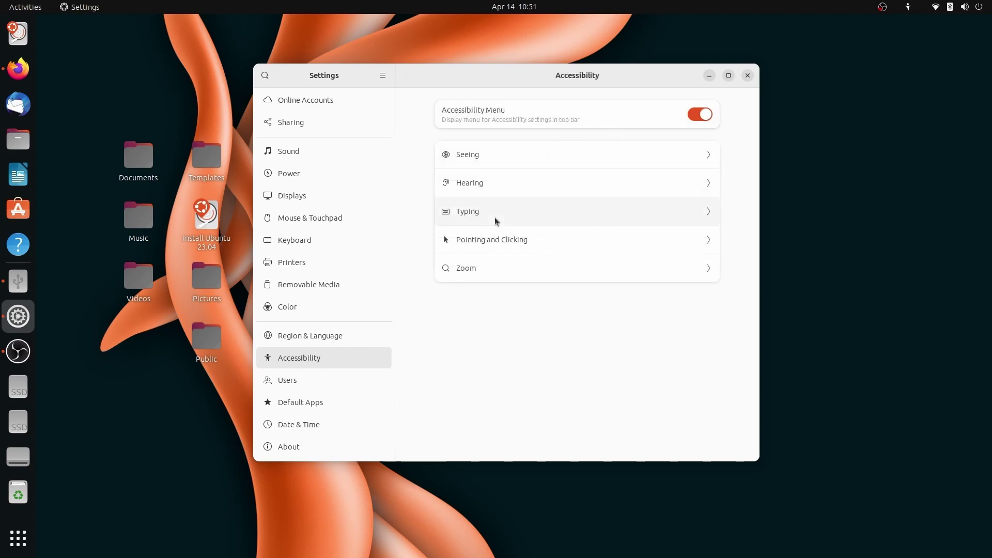
- Raise the text cursor's blink speed close to Fast in the Typing accessibility settings and check it in the test entry
{"action": "left_click", "coordinate": [496, 221]}
{"action": "left_click", "coordinate": [602, 263]}
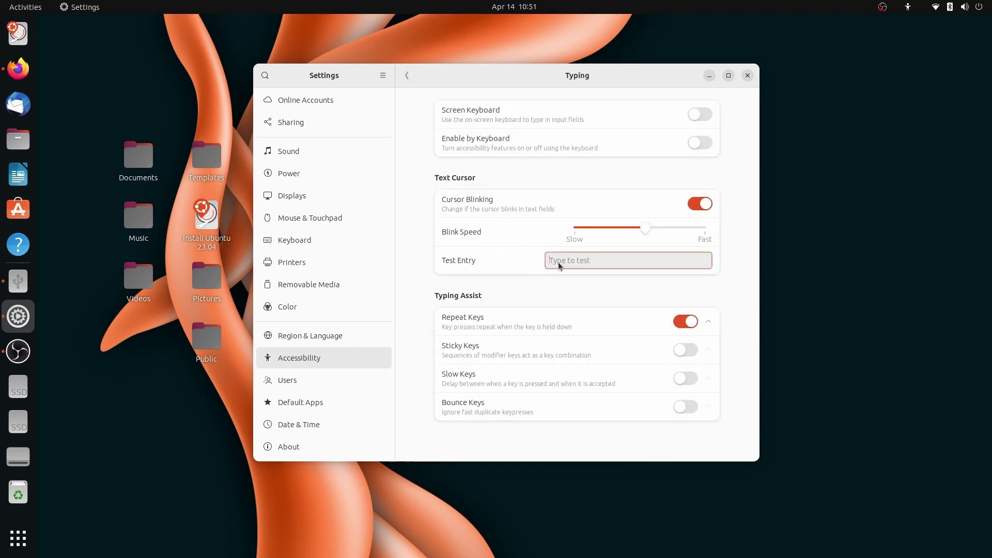
{"action": "left_click_drag", "start_coordinate": [647, 231], "coordinate": [689, 230]}
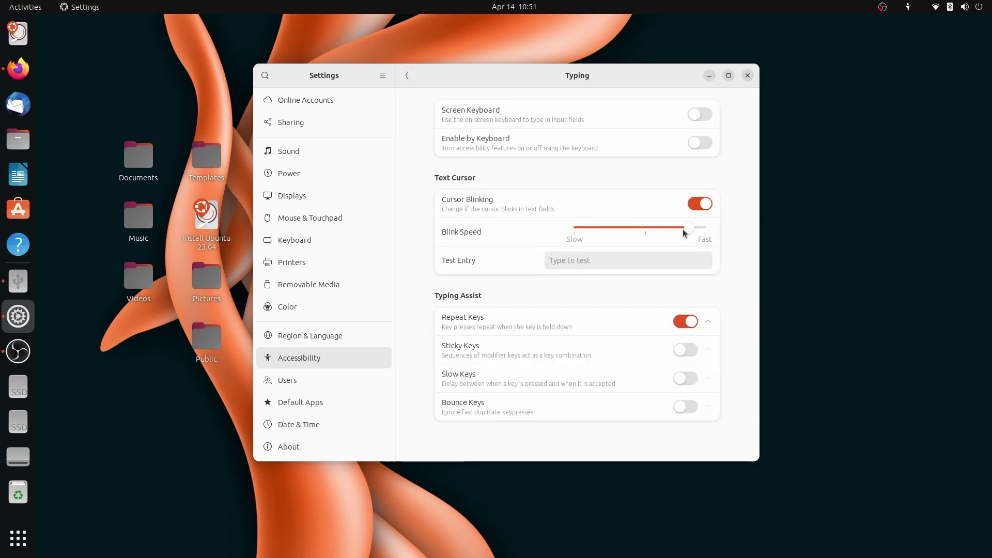
{"action": "left_click", "coordinate": [630, 260]}
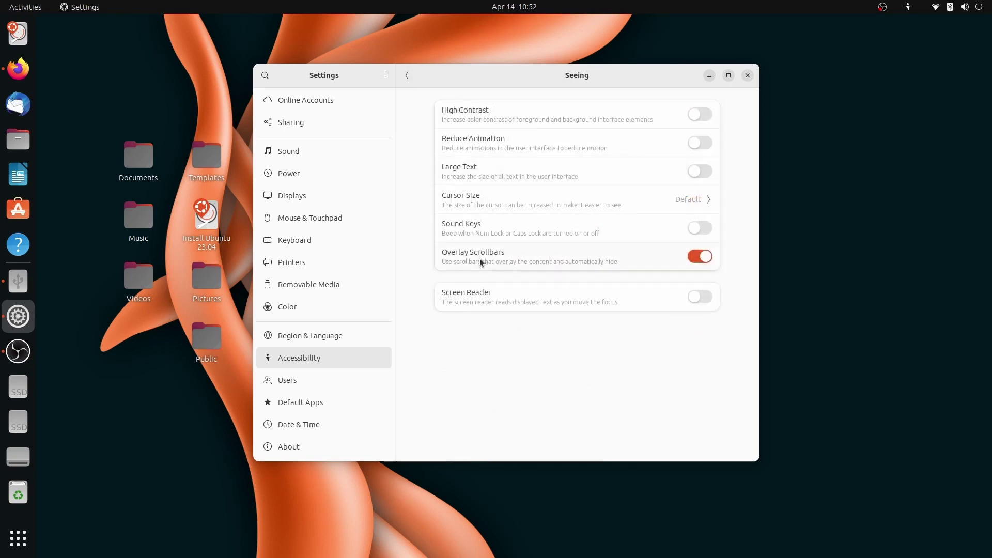
- Turn off Overlay Scrollbars in the Seeing accessibility settings
{"action": "left_click", "coordinate": [443, 254]}
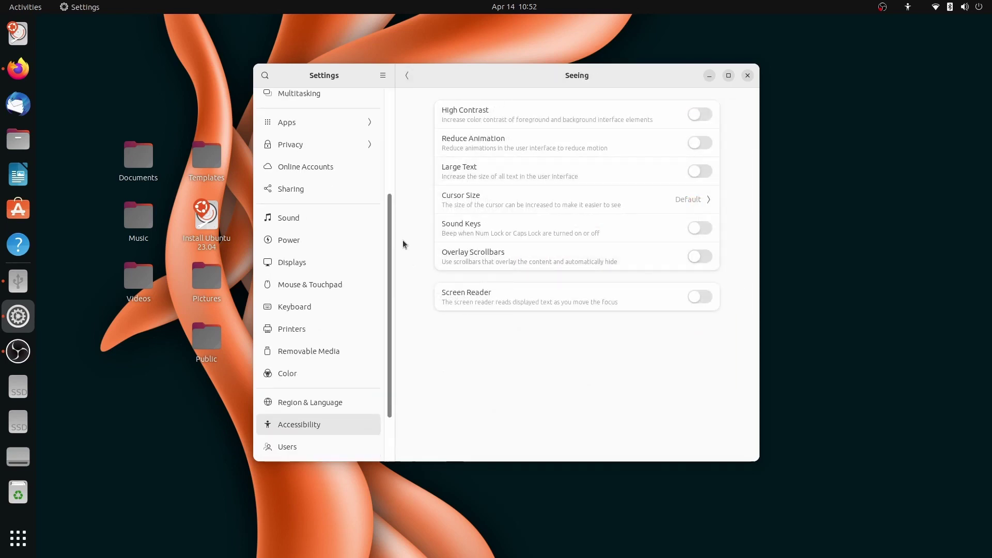
- Open the Sound settings and view the choices for the output device
{"action": "left_click", "coordinate": [320, 150]}
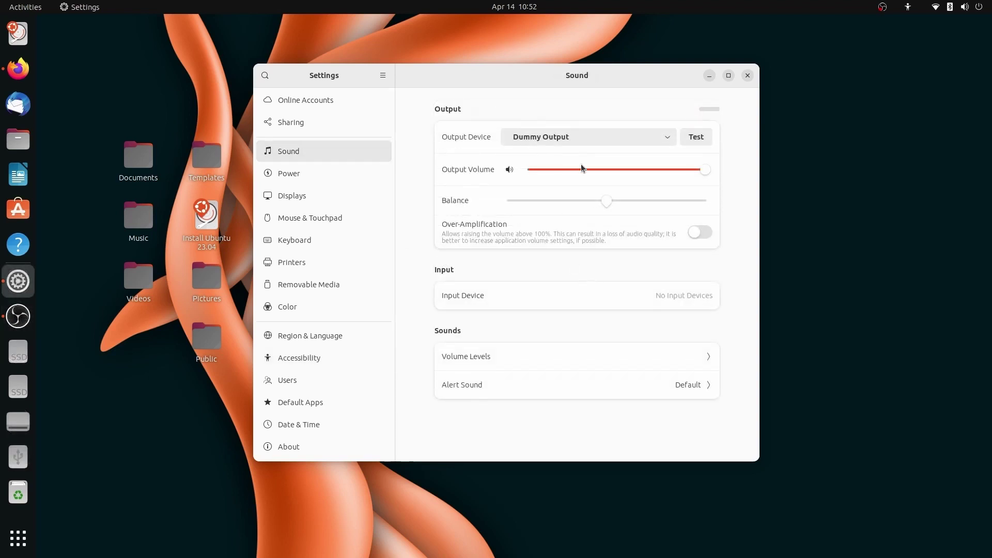
{"action": "left_click", "coordinate": [623, 139]}
{"action": "left_click", "coordinate": [622, 139]}
- Lower the System Sounds volume in Volume Levels, raise it back to maximum and close the dialog
{"action": "left_click", "coordinate": [548, 360]}
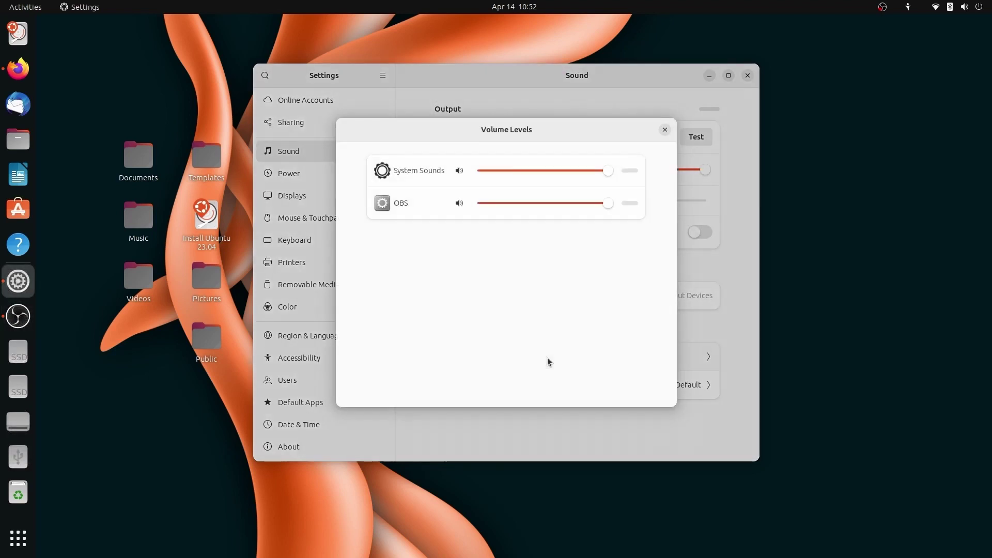
{"action": "left_click", "coordinate": [564, 171]}
{"action": "left_click_drag", "start_coordinate": [565, 171], "coordinate": [614, 188]}
{"action": "left_click", "coordinate": [665, 129]}
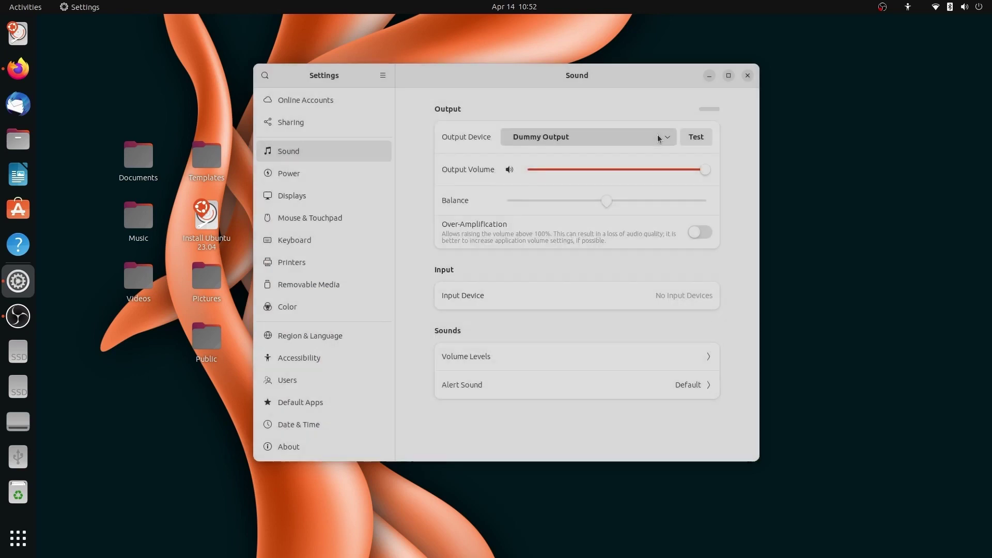
- Try the None, Click, Default and Hum alert sounds, choose String and close the dialog
{"action": "left_click", "coordinate": [583, 384]}
{"action": "left_click", "coordinate": [562, 203]}
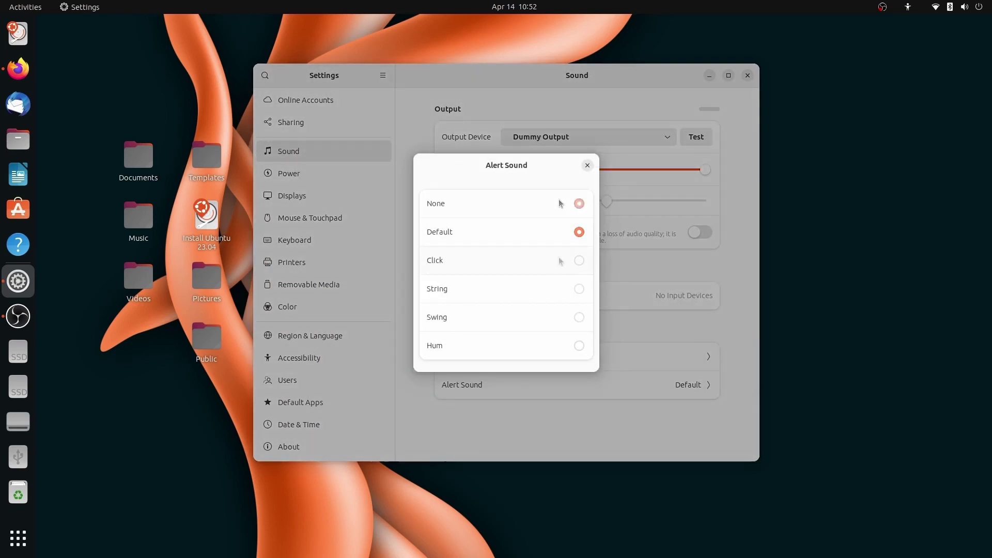
{"action": "left_click", "coordinate": [561, 260]}
{"action": "left_click", "coordinate": [560, 241]}
{"action": "left_click", "coordinate": [557, 343]}
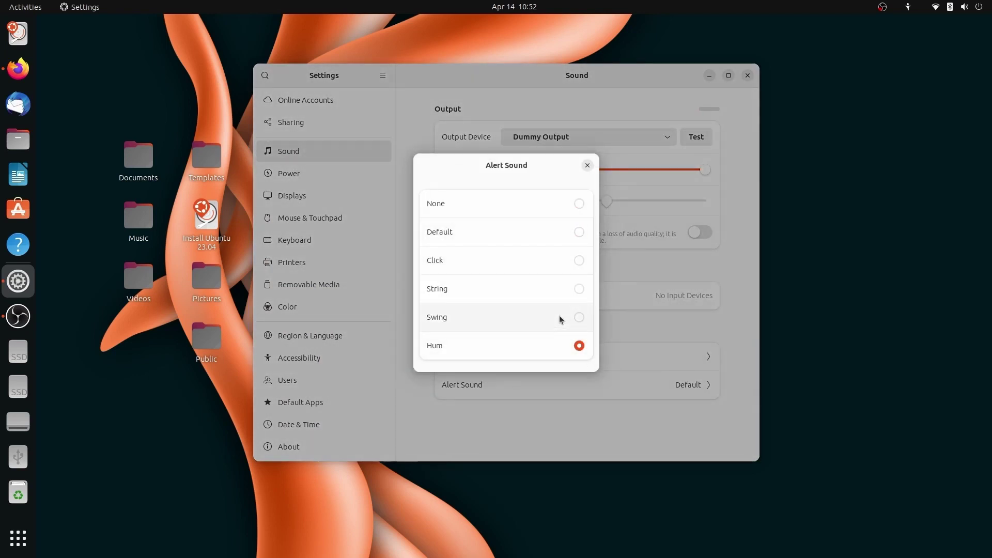
{"action": "left_click", "coordinate": [563, 289]}
{"action": "key", "text": "Escape"}
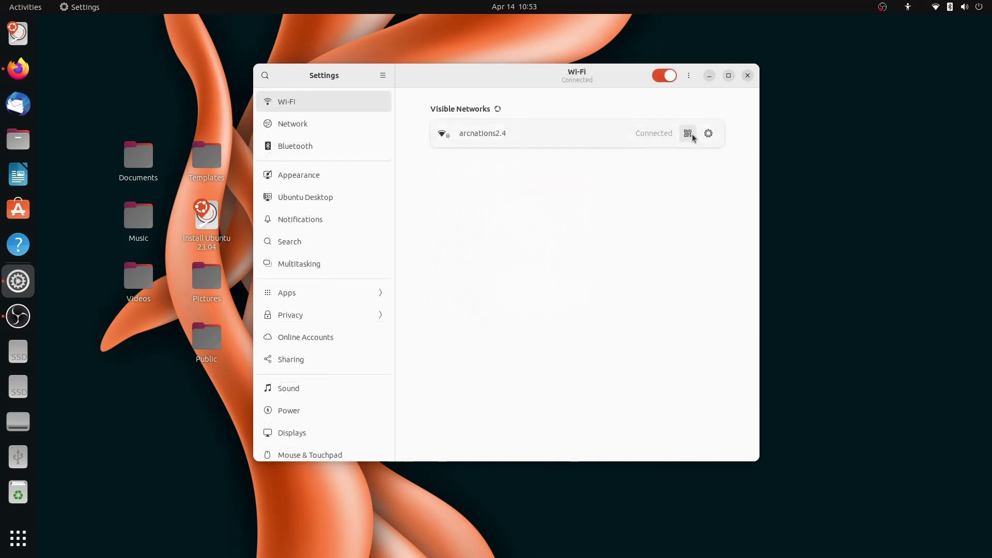
- Show the QR code for sharing the connected Wi-Fi network
{"action": "left_click", "coordinate": [688, 134]}
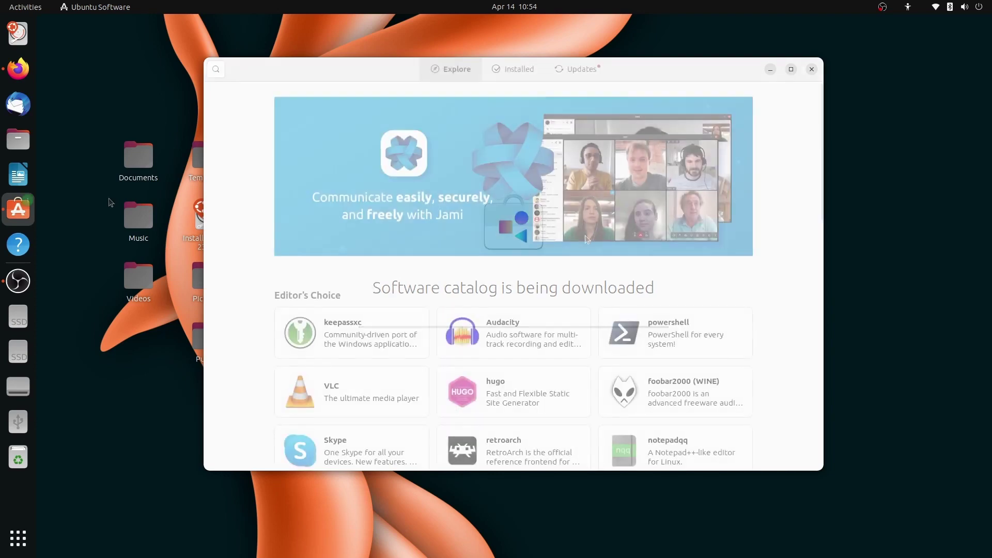
- Open the details page of keepassxc from Editor's Choice in Ubuntu Software
{"action": "left_click", "coordinate": [320, 328]}
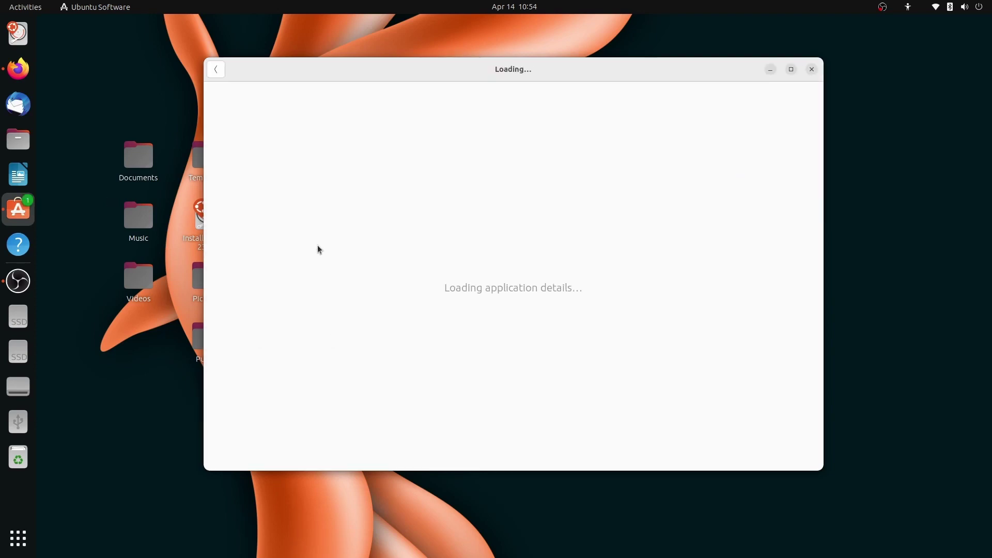
- Leave the keepassxc page and view the Audacity and powershell detail pages from Editor's Choice
{"action": "left_click", "coordinate": [222, 70]}
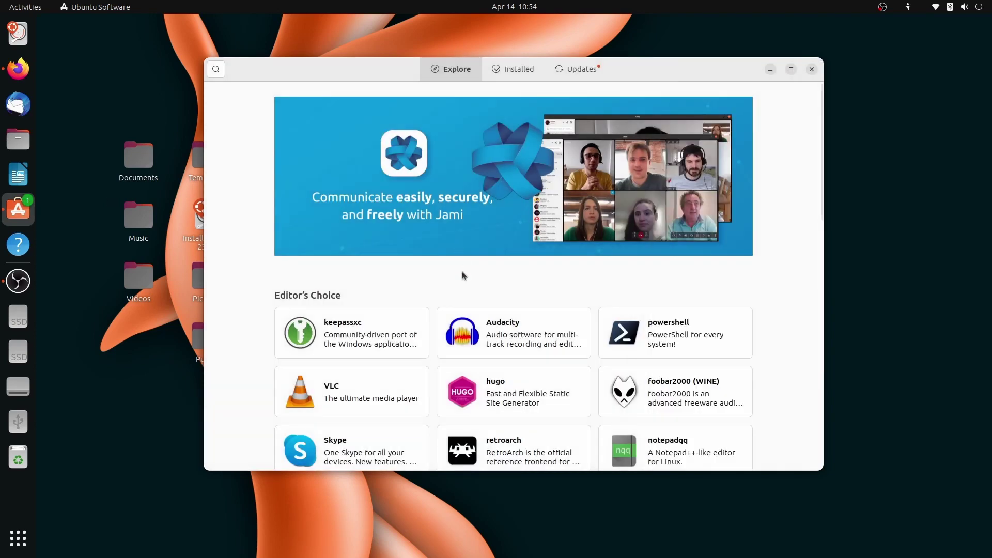
{"action": "left_click", "coordinate": [469, 347]}
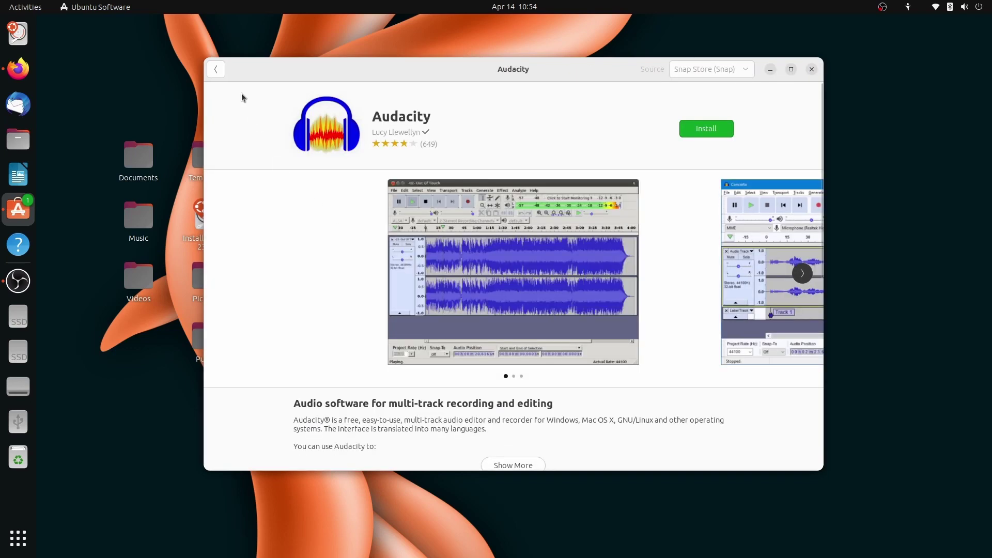
{"action": "left_click", "coordinate": [217, 70]}
{"action": "left_click", "coordinate": [643, 329]}
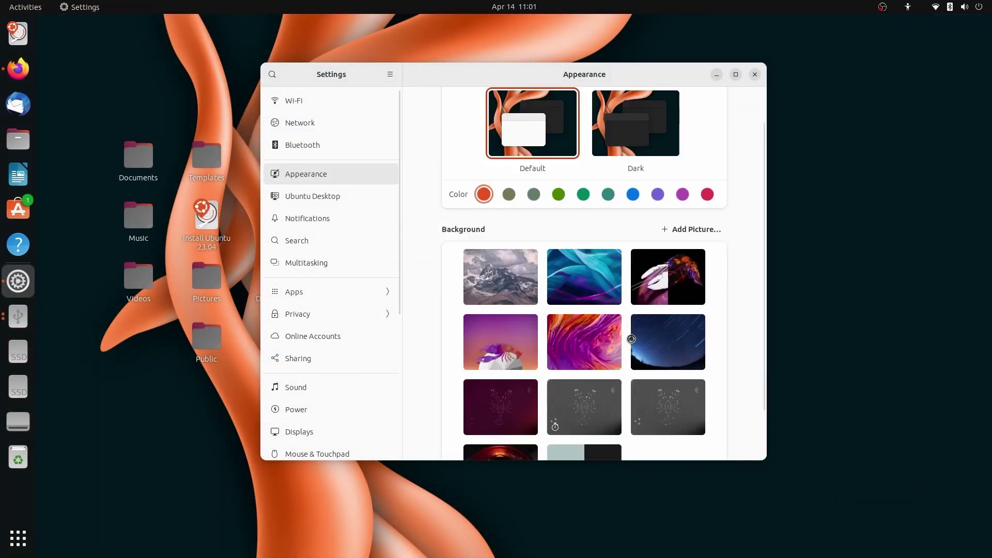
- Try the black lobster background in the Dark style with Settings moved aside, and choose the pink and orange swirl background
{"action": "scroll", "coordinate": [627, 333], "scroll_direction": "down", "scroll_amount": 1}
{"action": "left_click", "coordinate": [676, 287]}
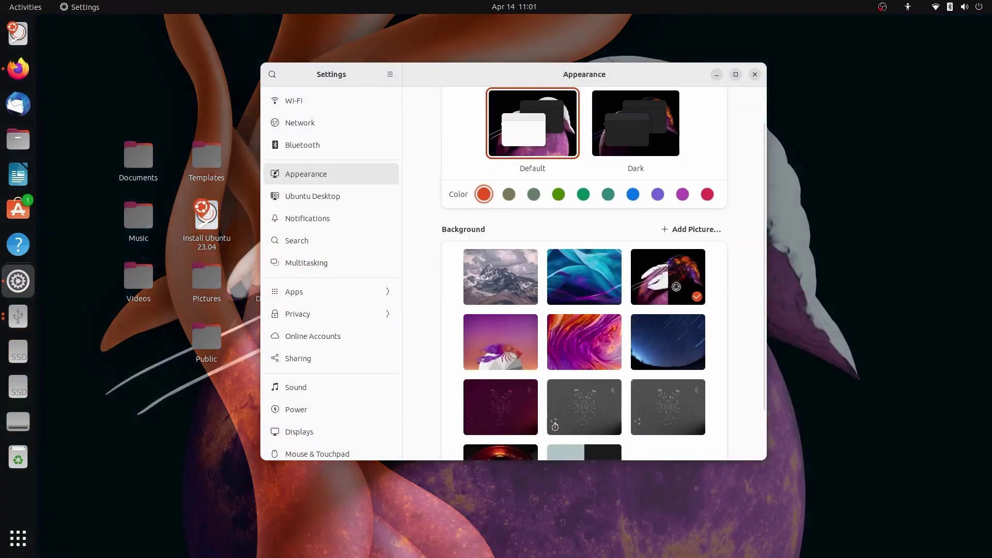
{"action": "left_click_drag", "start_coordinate": [654, 76], "coordinate": [826, 67]}
{"action": "left_click", "coordinate": [480, 140]}
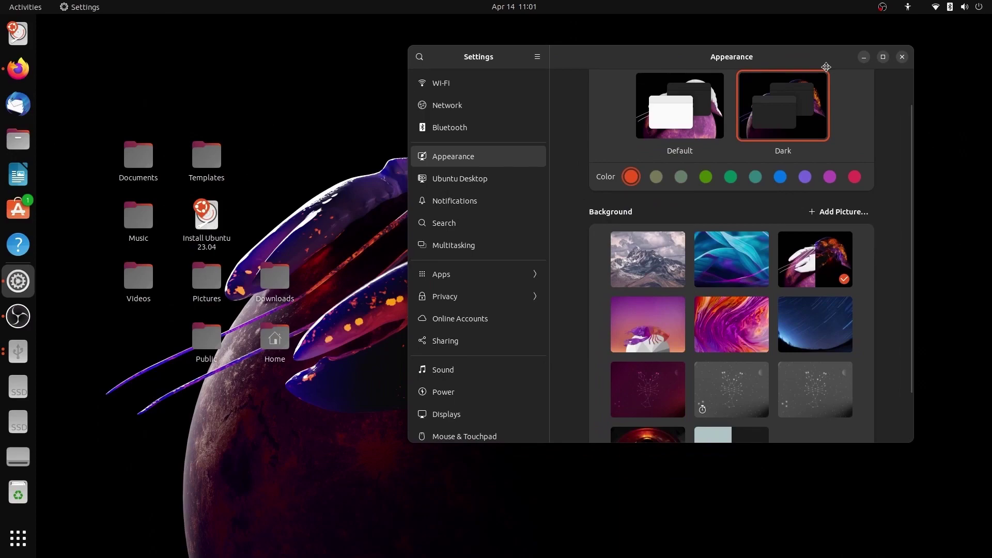
{"action": "left_click", "coordinate": [728, 332]}
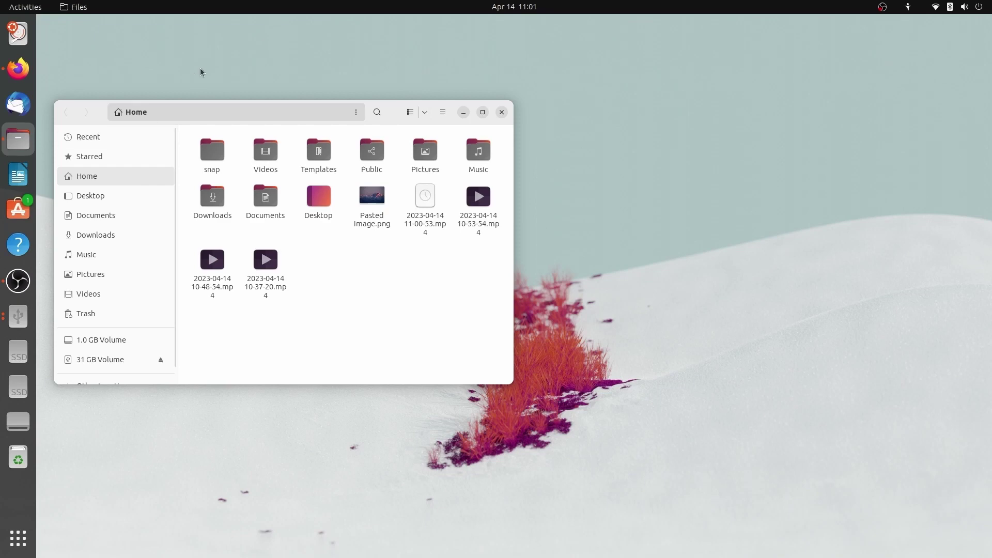
- Turn on Dark Style in the quick settings
{"action": "right_click", "coordinate": [200, 72]}
{"action": "left_click", "coordinate": [736, 90]}
{"action": "left_click", "coordinate": [964, 7]}
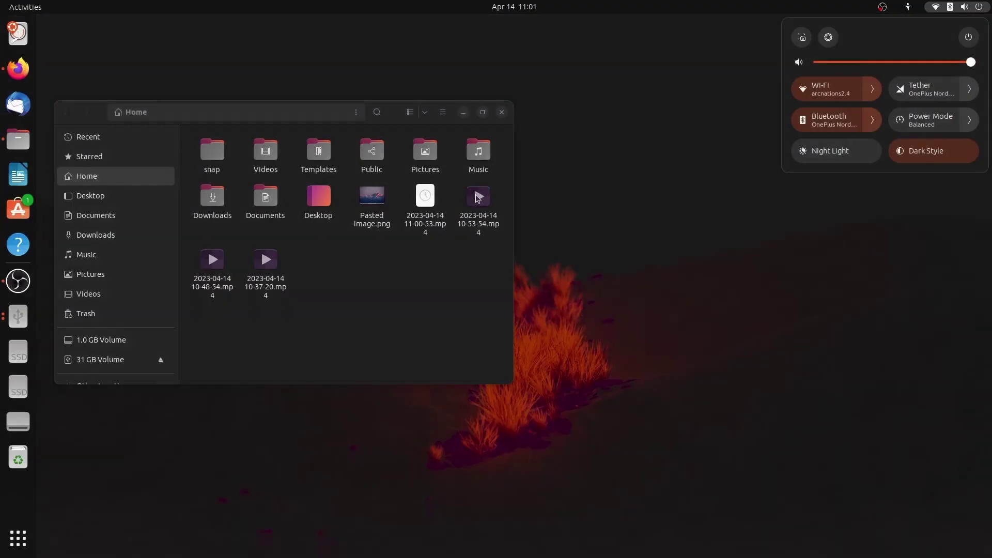
- View the notifications and calendar, reopen the quick settings and close them
{"action": "left_click", "coordinate": [506, 5]}
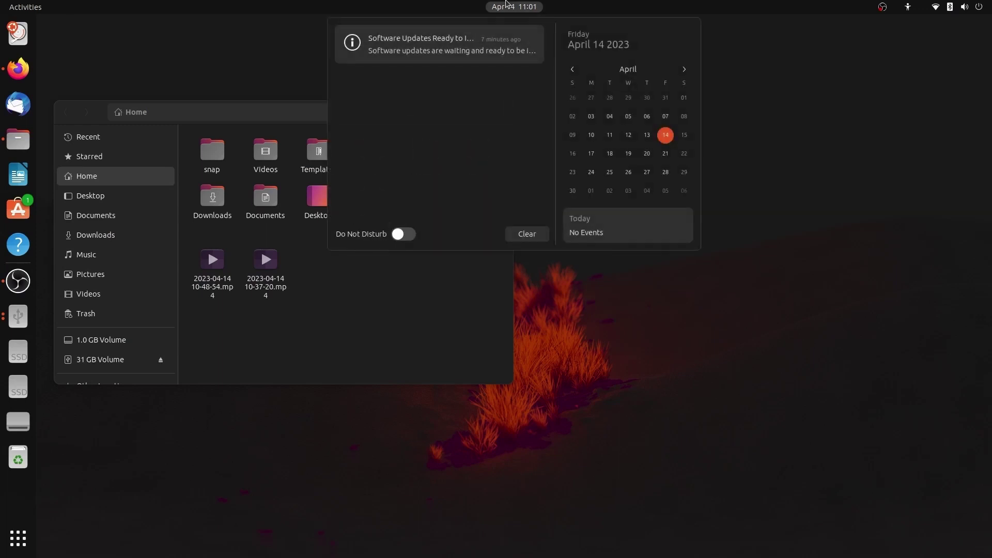
{"action": "left_click", "coordinate": [963, 7]}
{"action": "left_click", "coordinate": [843, 275]}
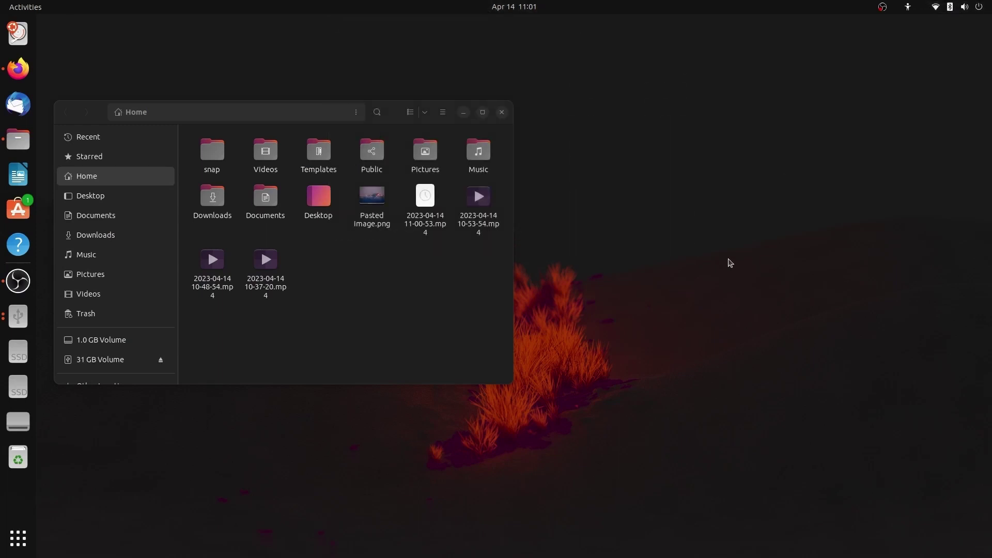